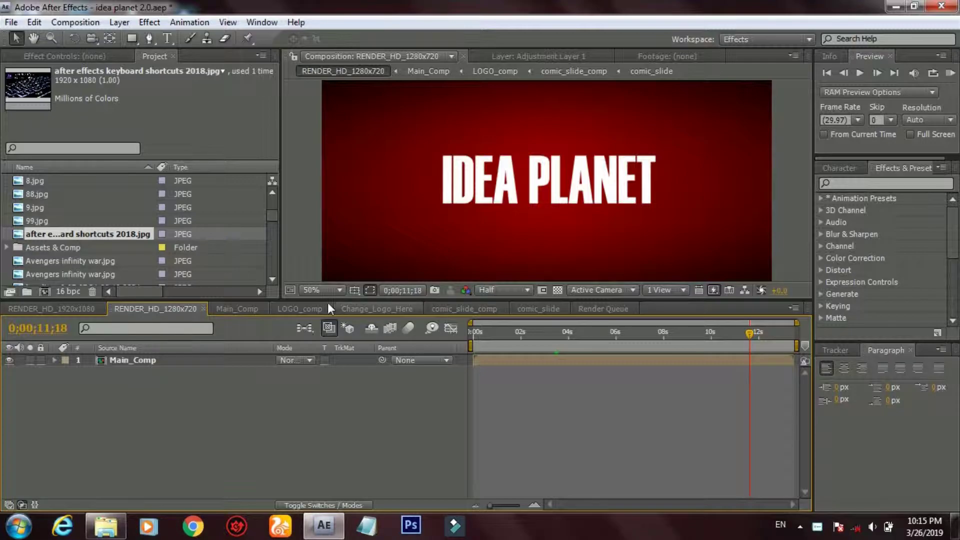
Step: Select the Change_Logo_Here layer in LOGO_comp, then open comic_slide via comic_slide_comp
{"action": "left_click", "coordinate": [317, 310]}
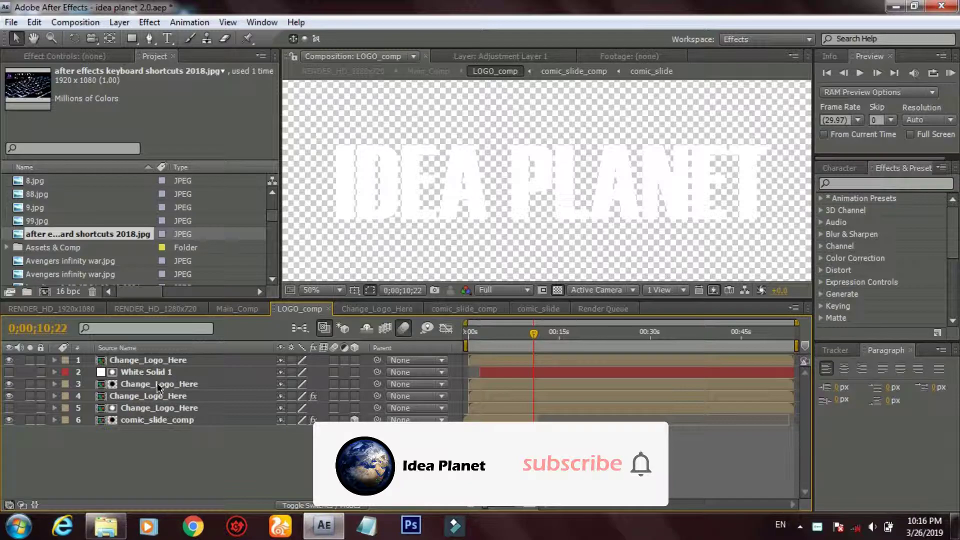
{"action": "left_click", "coordinate": [151, 361]}
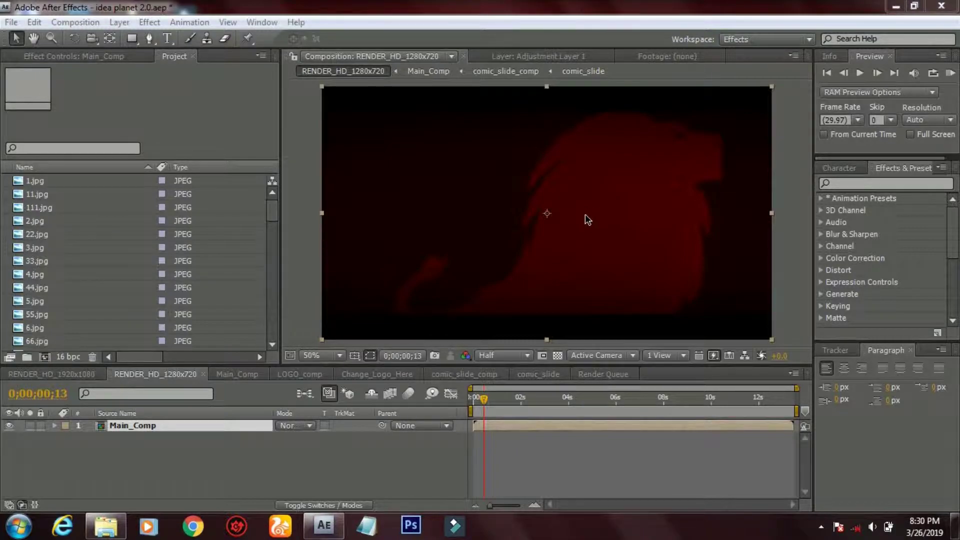
{"action": "left_click", "coordinate": [487, 380]}
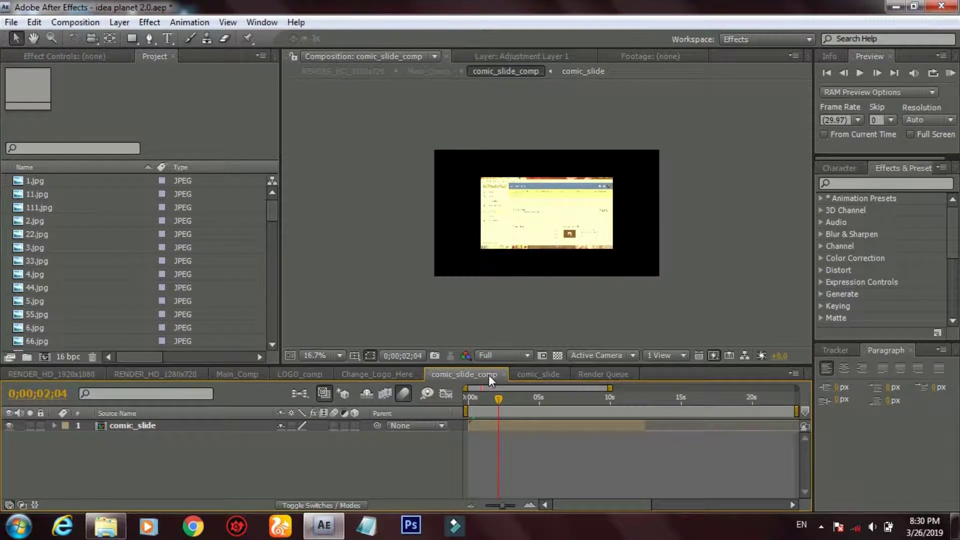
{"action": "left_click", "coordinate": [535, 375]}
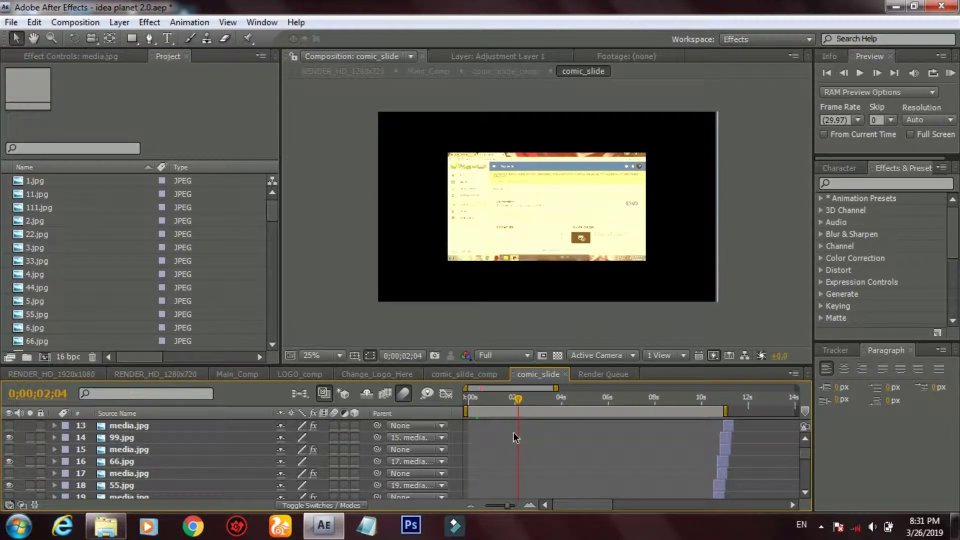
Step: Scroll to the bottom of the comic_slide layer list and switch to the Pictures library
{"action": "scroll", "coordinate": [525, 448], "scroll_direction": "down", "scroll_amount": 15}
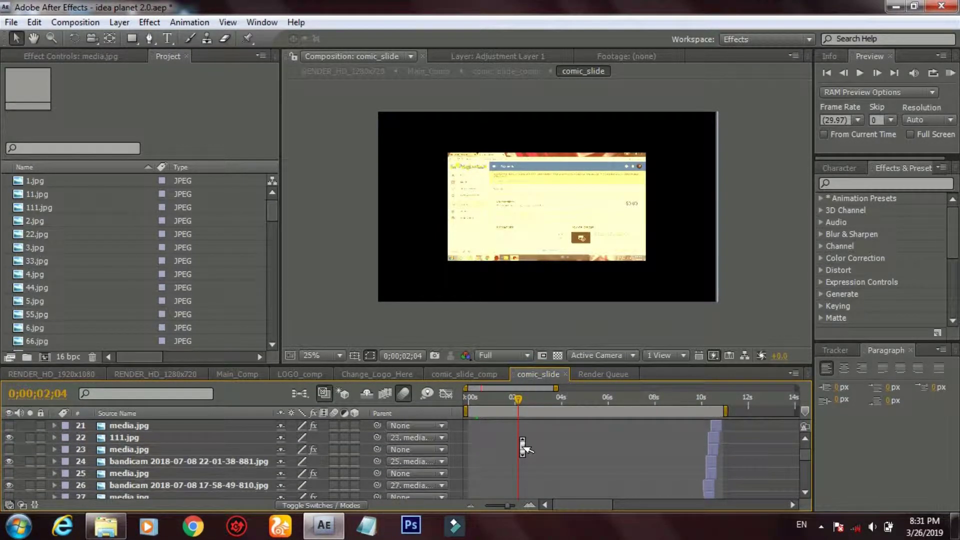
{"action": "scroll", "coordinate": [525, 448], "scroll_direction": "down", "scroll_amount": 19}
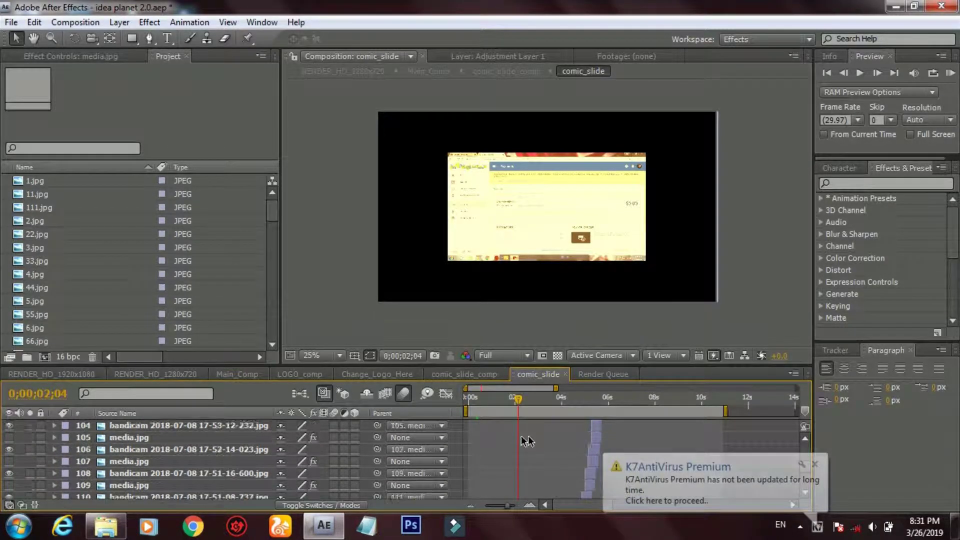
{"action": "scroll", "coordinate": [538, 450], "scroll_direction": "down", "scroll_amount": 20}
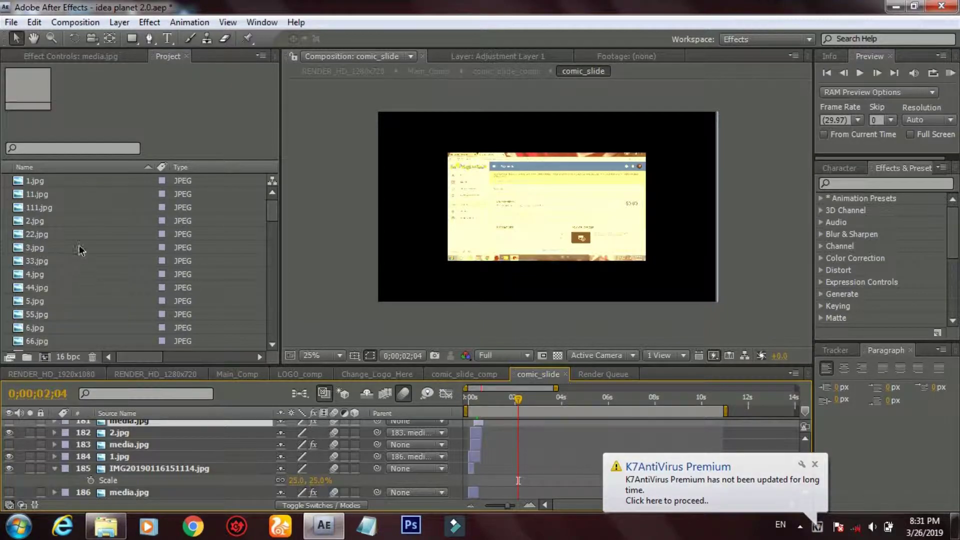
{"action": "left_click", "coordinate": [106, 527]}
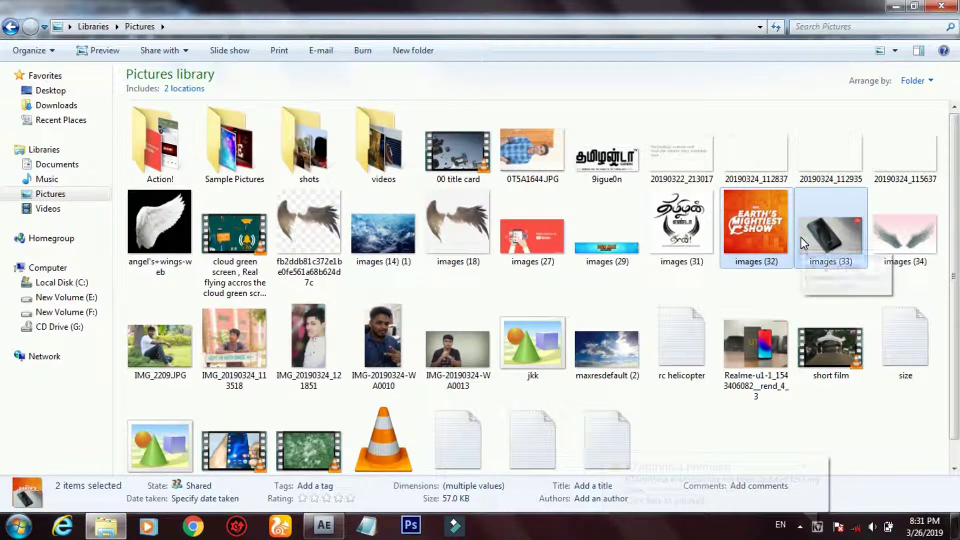
Step: Drag images (32) and images (33) from the Pictures library into the After Effects Project panel
{"action": "left_click_drag", "start_coordinate": [800, 239], "coordinate": [208, 281]}
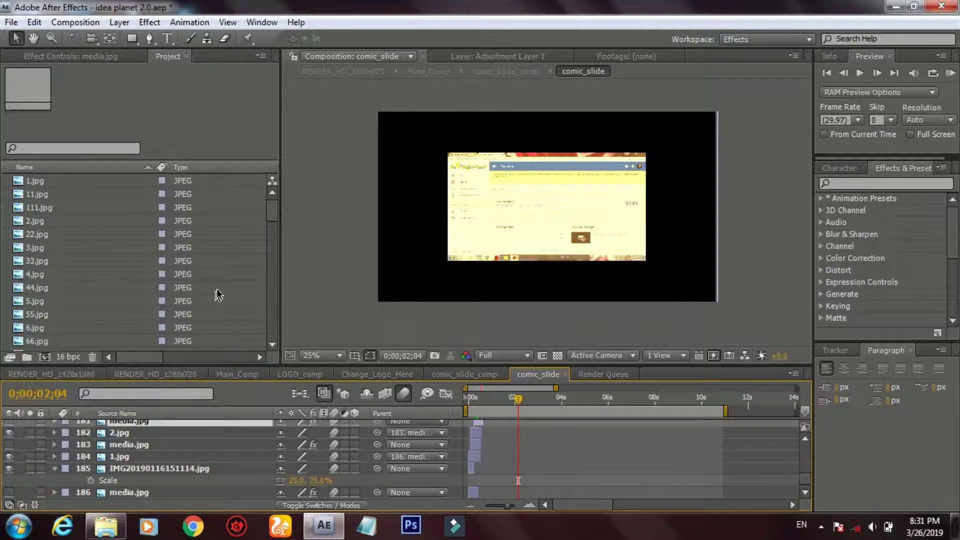
{"action": "left_click_drag", "start_coordinate": [272, 210], "coordinate": [277, 355]}
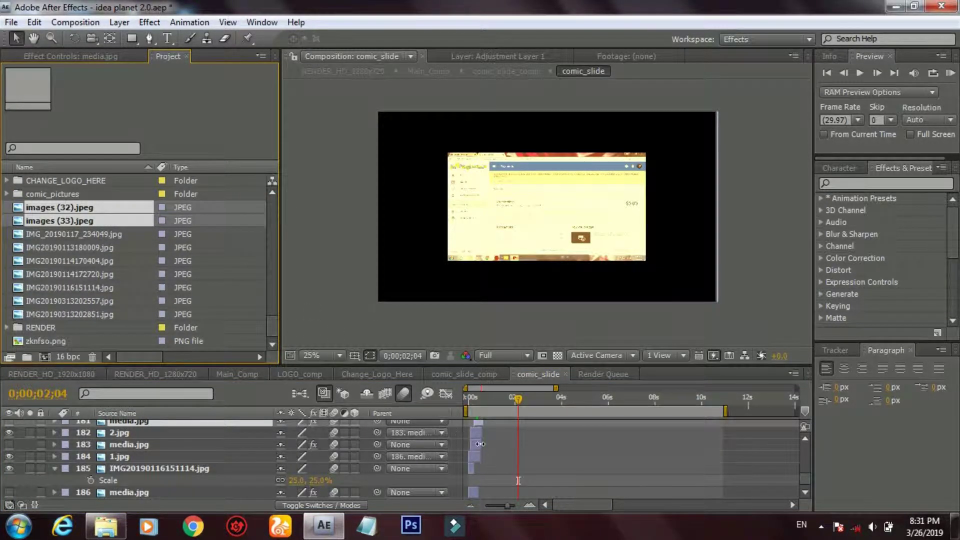
{"action": "left_click_drag", "start_coordinate": [519, 401], "coordinate": [466, 415]}
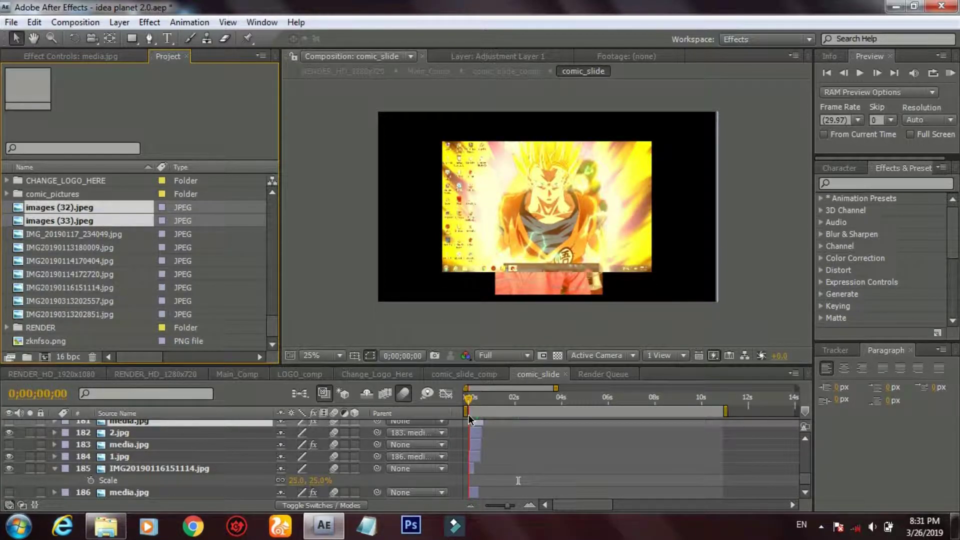
{"action": "left_click_drag", "start_coordinate": [471, 417], "coordinate": [476, 421]}
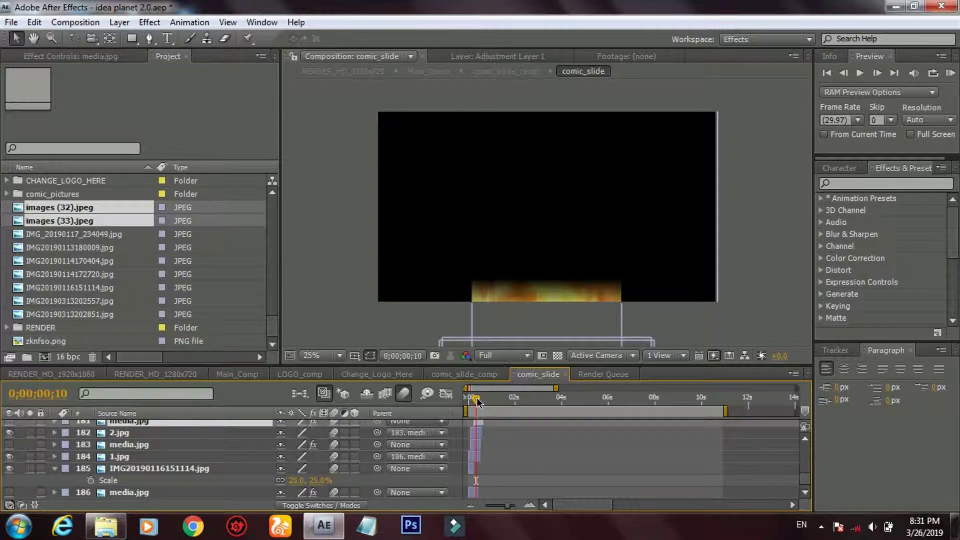
{"action": "left_click_drag", "start_coordinate": [476, 398], "coordinate": [476, 399]}
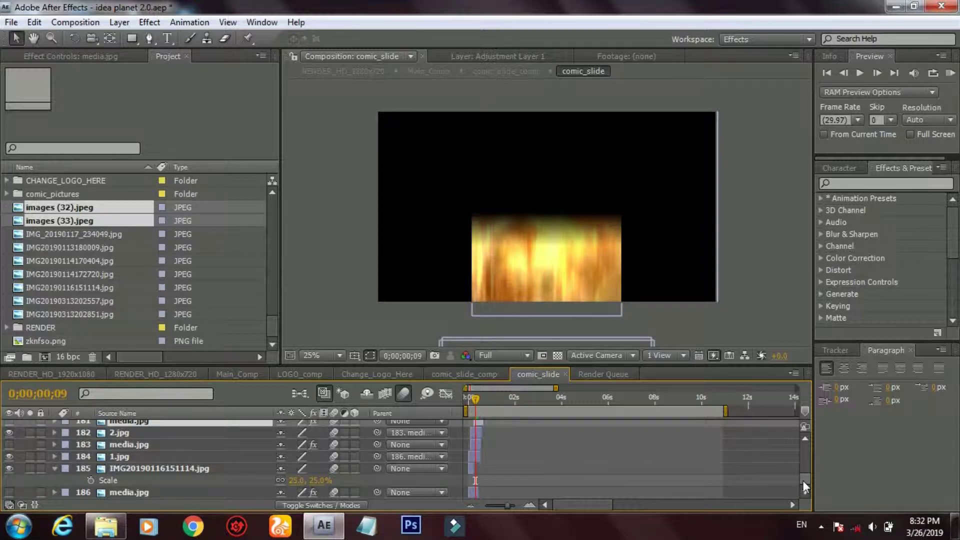
{"action": "left_click", "coordinate": [476, 400]}
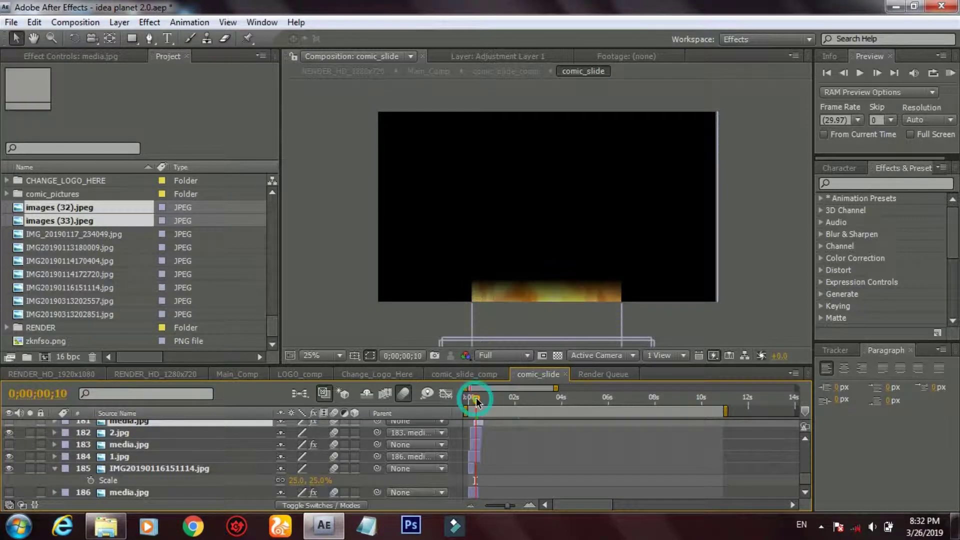
{"action": "left_click_drag", "start_coordinate": [476, 400], "coordinate": [480, 402]}
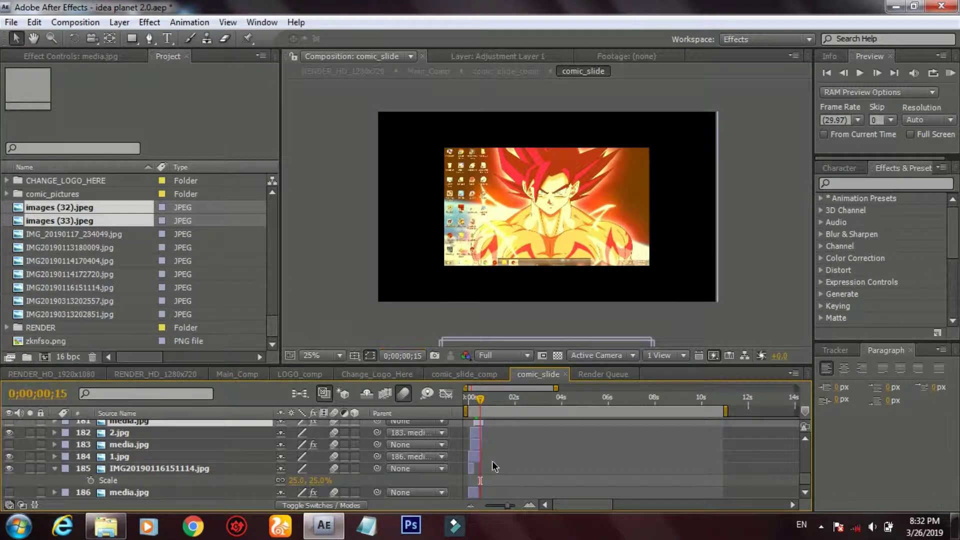
{"action": "scroll", "coordinate": [499, 470], "scroll_direction": "up", "scroll_amount": 3}
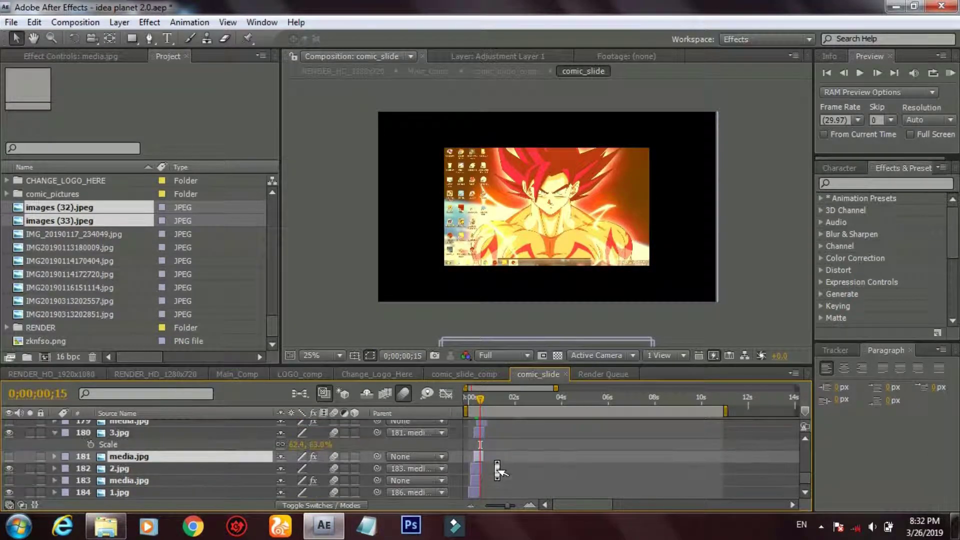
{"action": "scroll", "coordinate": [520, 474], "scroll_direction": "up", "scroll_amount": 3}
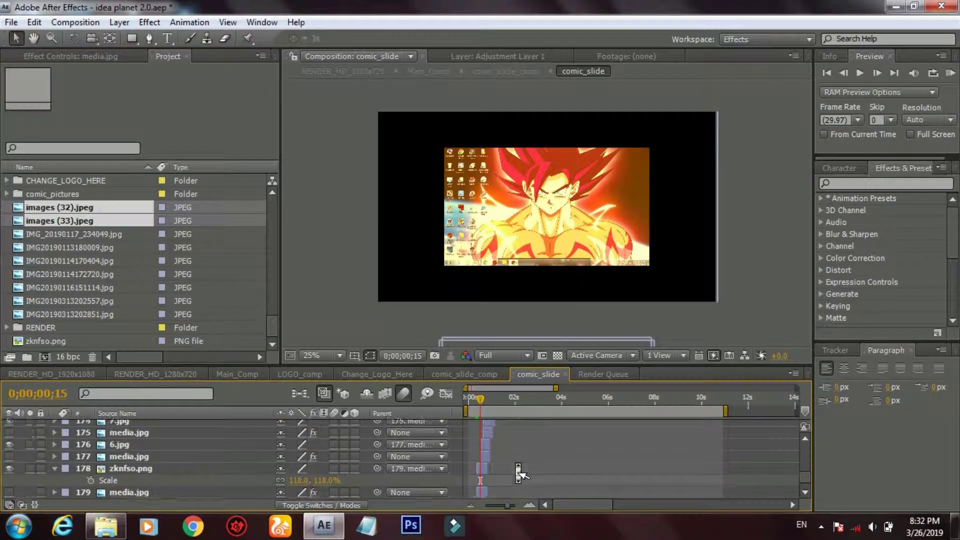
{"action": "left_click_drag", "start_coordinate": [482, 400], "coordinate": [479, 401]}
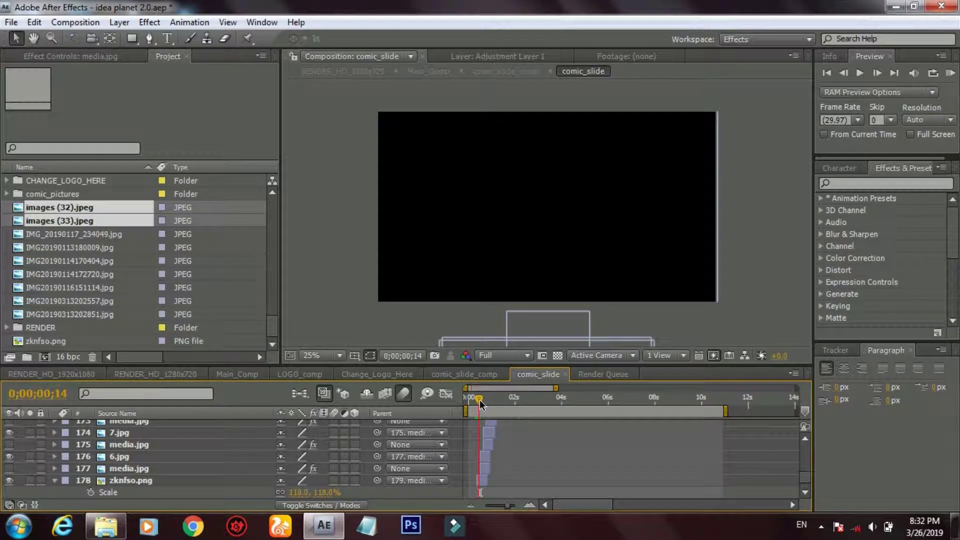
{"action": "left_click", "coordinate": [486, 472]}
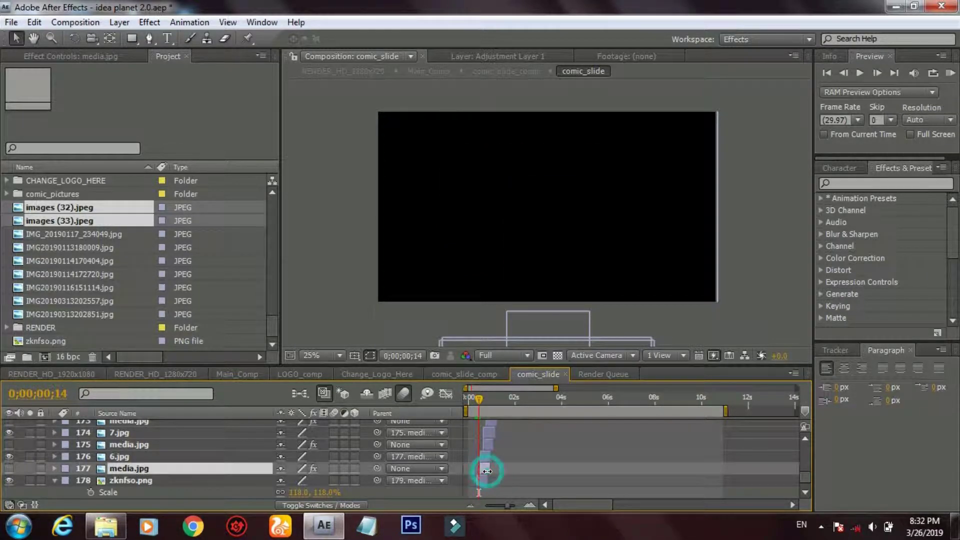
{"action": "left_click_drag", "start_coordinate": [479, 401], "coordinate": [482, 401]}
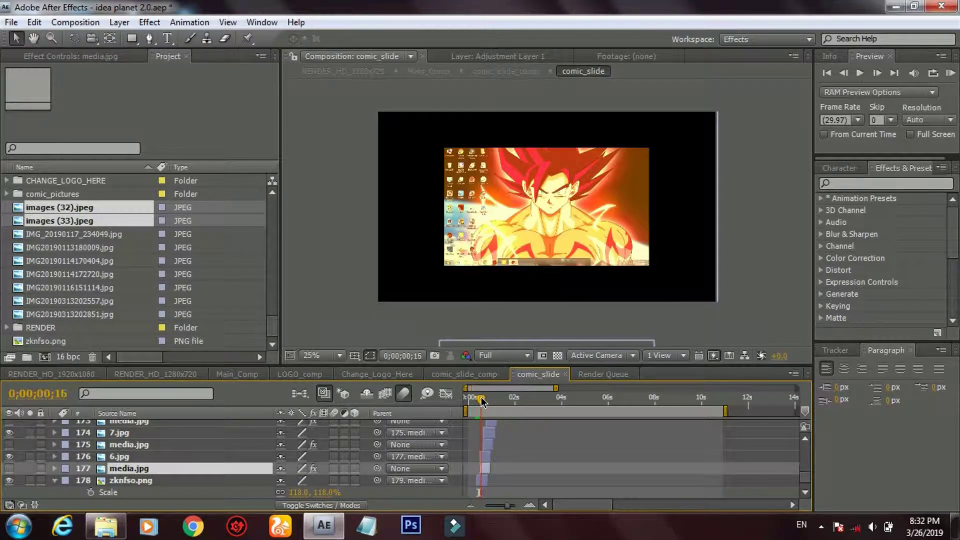
{"action": "left_click", "coordinate": [109, 235]}
{"action": "left_click", "coordinate": [110, 222]}
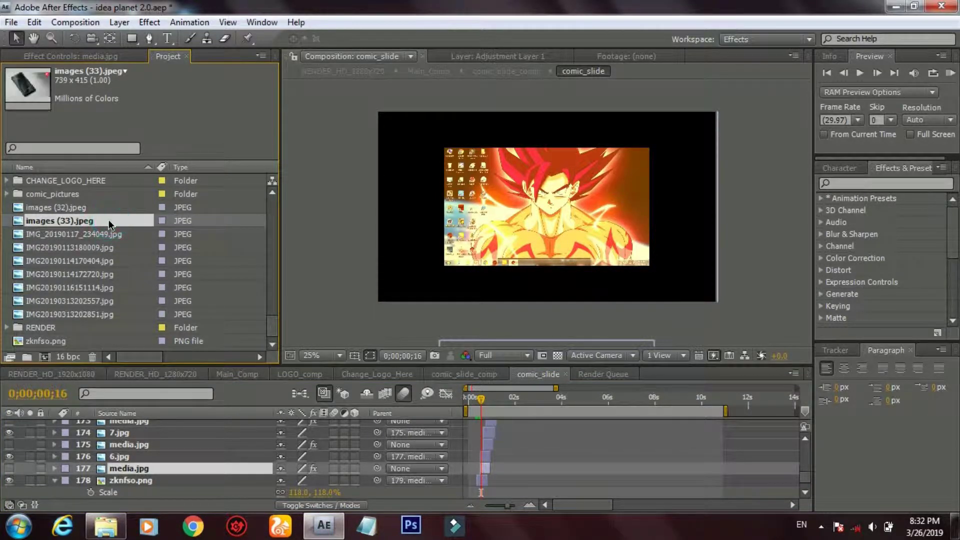
Step: Add images (32).jpeg to the comic_slide timeline, check its timing, then delete the misplaced layer
{"action": "left_click", "coordinate": [77, 207]}
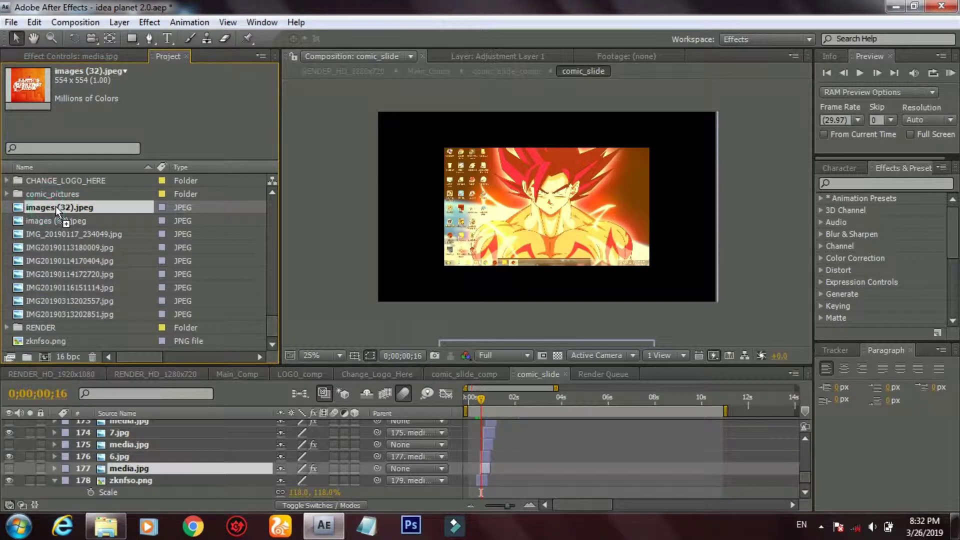
{"action": "left_click_drag", "start_coordinate": [142, 224], "coordinate": [418, 359]}
{"action": "left_click_drag", "start_coordinate": [461, 422], "coordinate": [472, 471]}
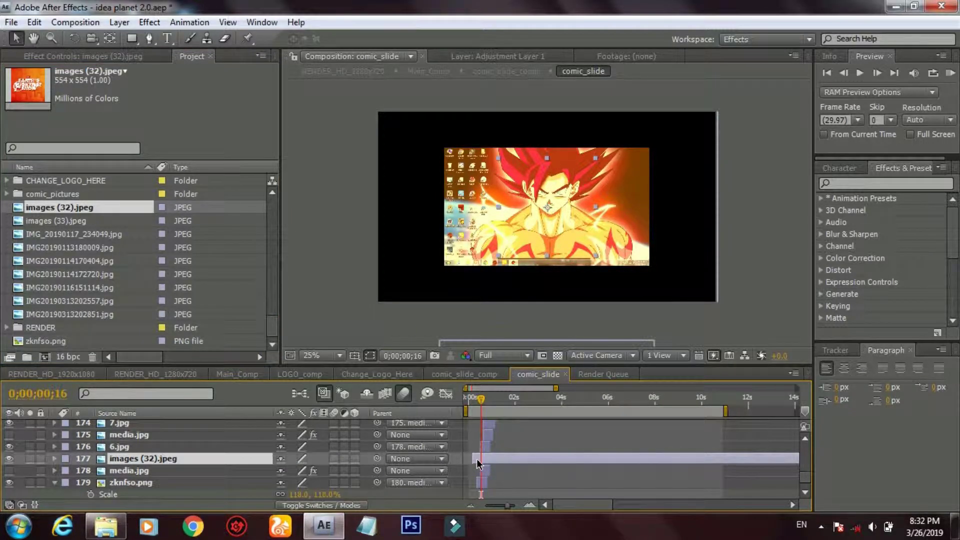
{"action": "left_click", "coordinate": [478, 459]}
{"action": "left_click", "coordinate": [479, 400]}
{"action": "left_click_drag", "start_coordinate": [480, 402], "coordinate": [482, 402]}
{"action": "left_click", "coordinate": [487, 447]}
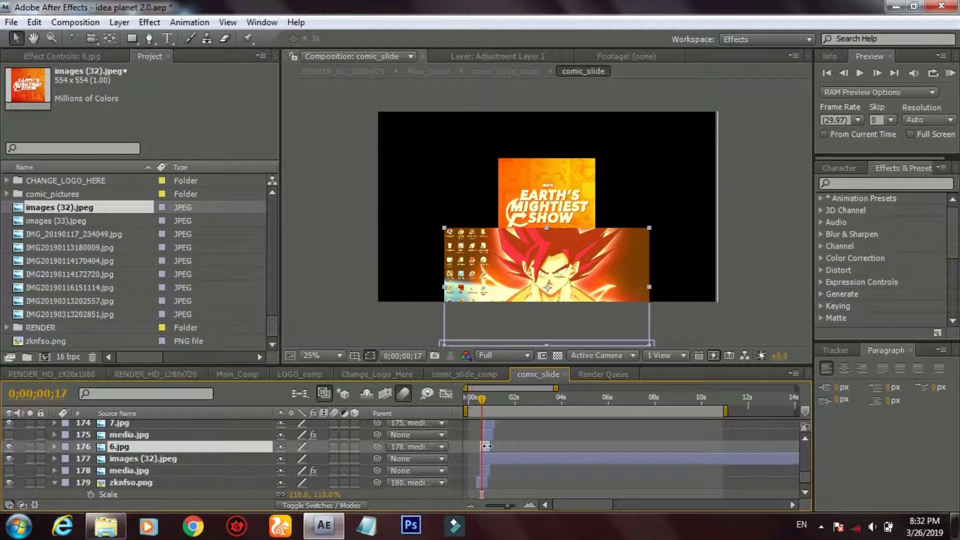
{"action": "left_click", "coordinate": [489, 457]}
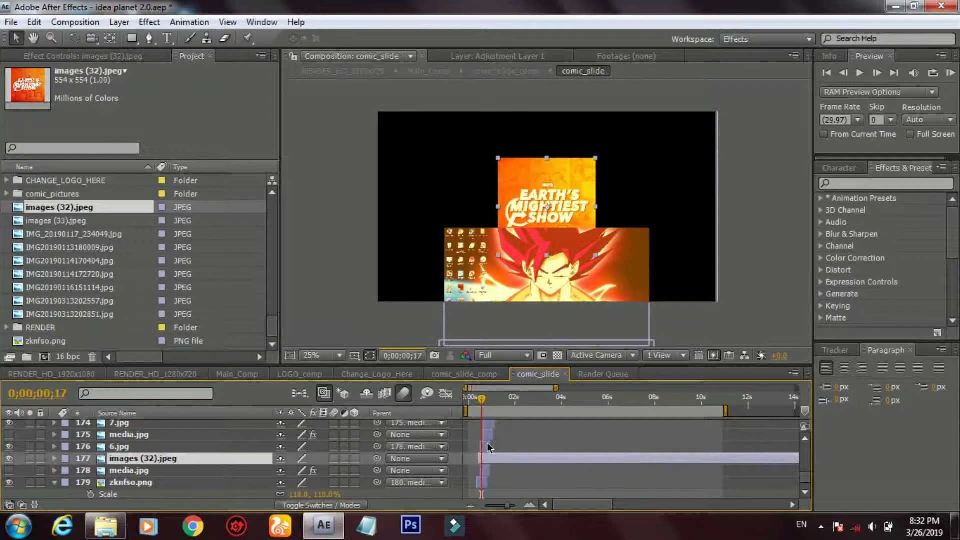
{"action": "key", "text": "Delete"}
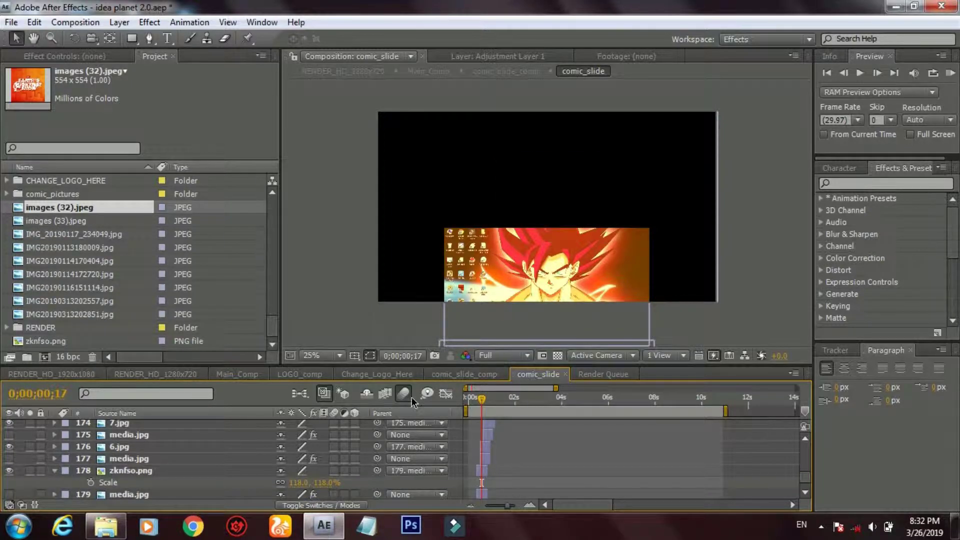
Step: Re-add images (32).jpeg to the timeline as layer 178 and inspect the neighbouring layers
{"action": "left_click_drag", "start_coordinate": [92, 212], "coordinate": [260, 341]}
{"action": "left_click_drag", "start_coordinate": [339, 407], "coordinate": [469, 461]}
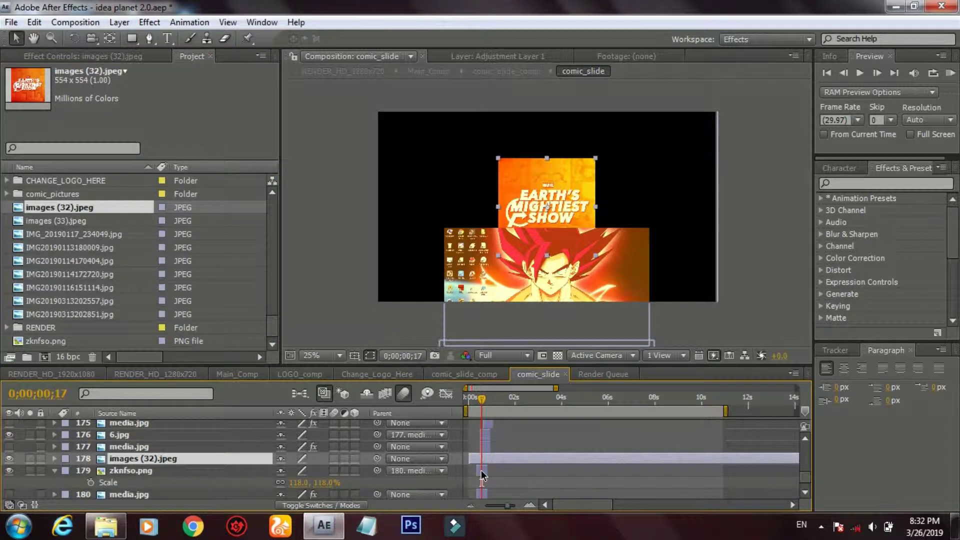
{"action": "left_click", "coordinate": [482, 472]}
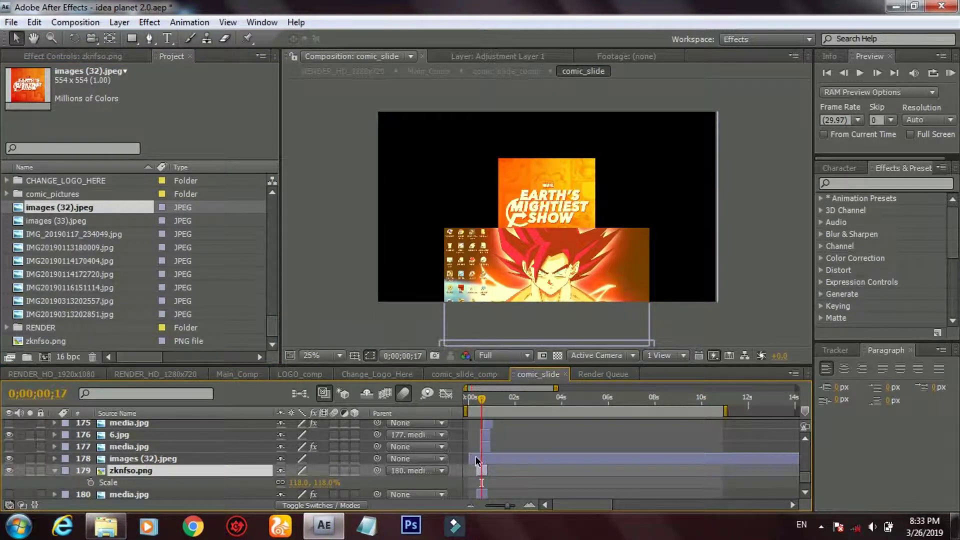
{"action": "left_click", "coordinate": [485, 493]}
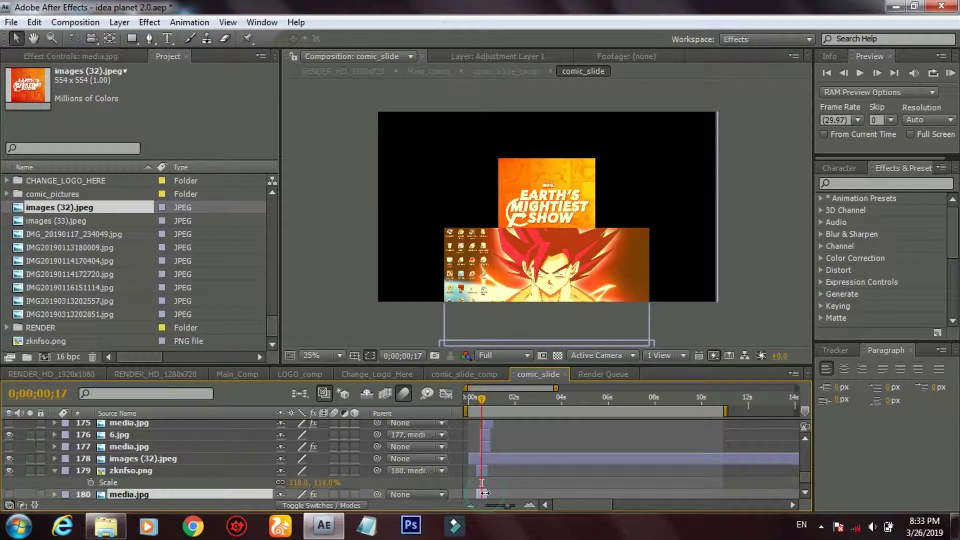
{"action": "left_click", "coordinate": [485, 446]}
{"action": "left_click", "coordinate": [486, 434]}
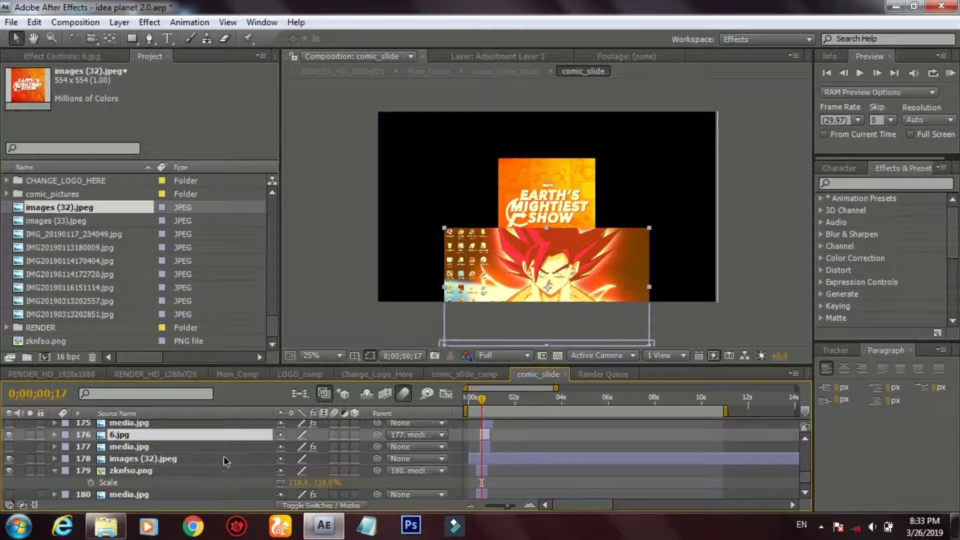
Step: Move the images (32).jpeg layer up the stack until it becomes layer 176 above 6.jpg
{"action": "left_click_drag", "start_coordinate": [213, 459], "coordinate": [211, 428]}
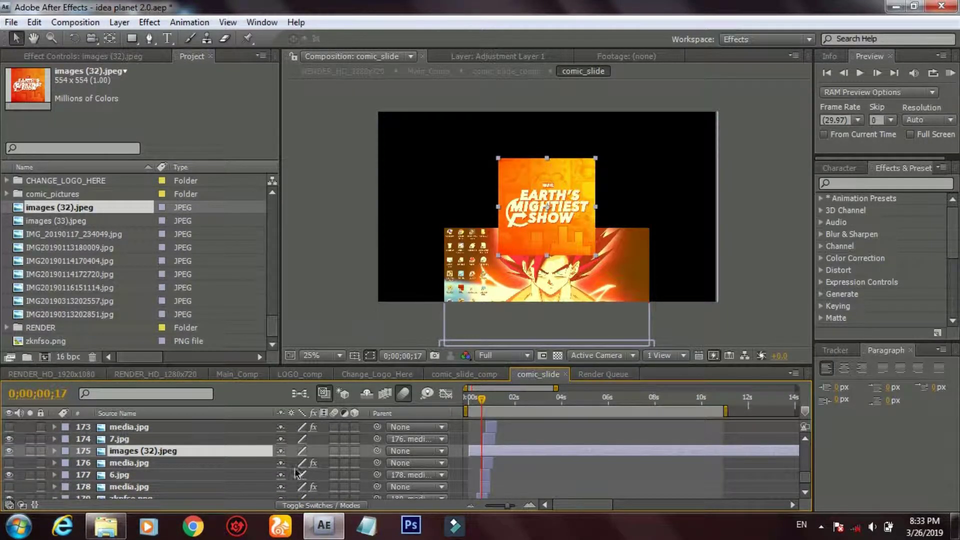
{"action": "left_click_drag", "start_coordinate": [178, 450], "coordinate": [182, 477]}
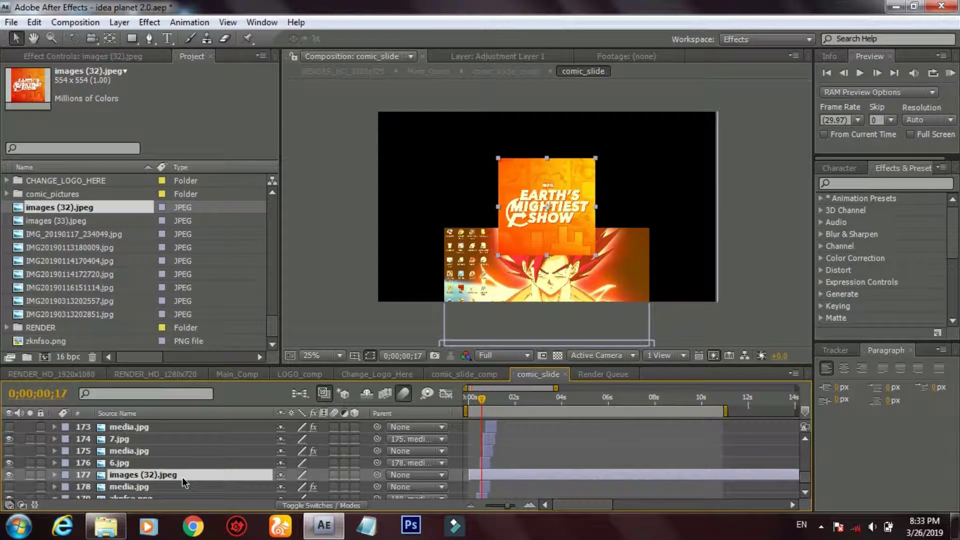
{"action": "left_click", "coordinate": [485, 486]}
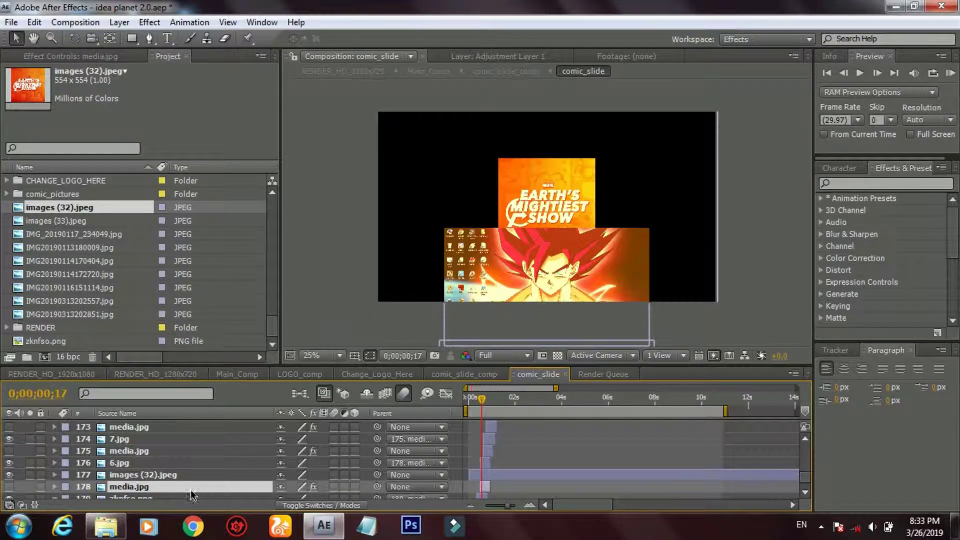
{"action": "left_click_drag", "start_coordinate": [127, 489], "coordinate": [139, 462]}
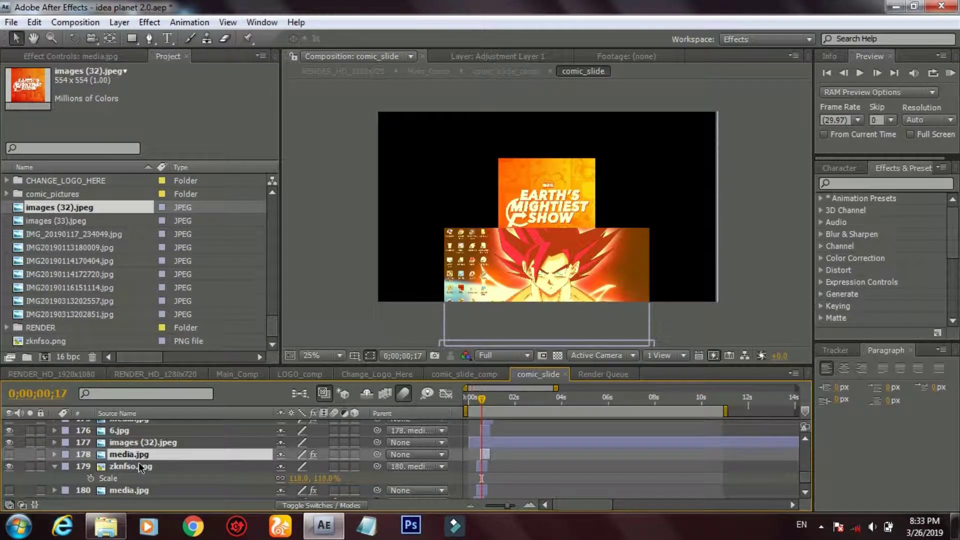
{"action": "left_click", "coordinate": [483, 470]}
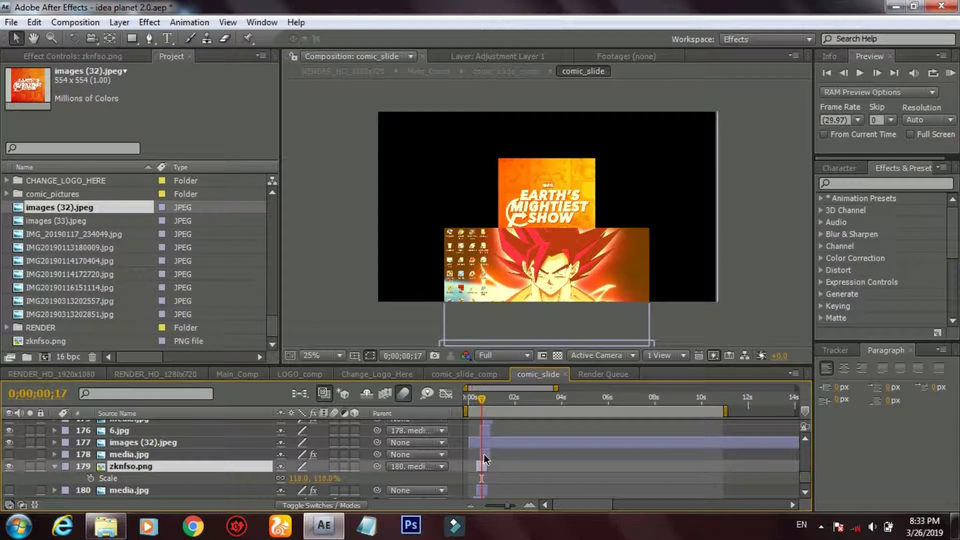
{"action": "left_click", "coordinate": [484, 454]}
{"action": "left_click", "coordinate": [485, 432]}
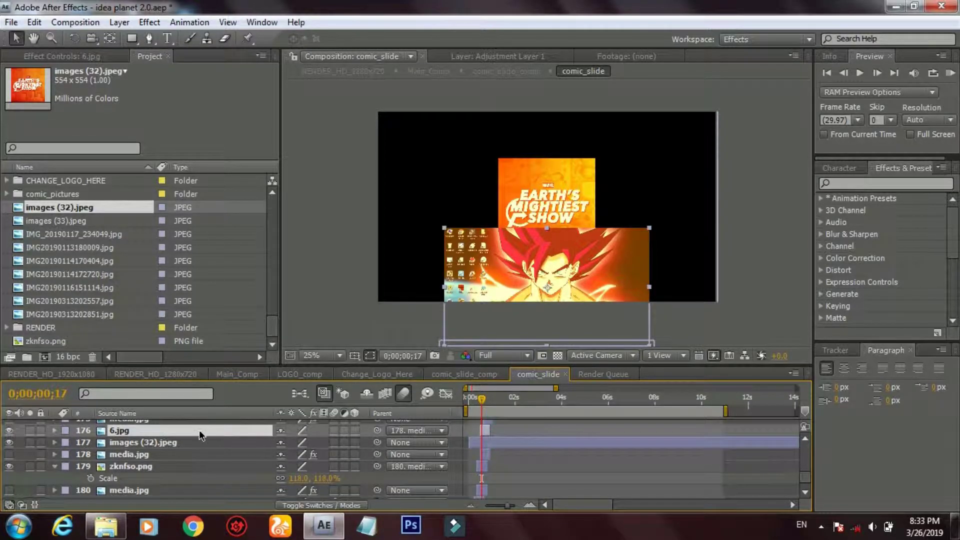
{"action": "left_click", "coordinate": [164, 443]}
{"action": "left_click_drag", "start_coordinate": [164, 443], "coordinate": [169, 482]}
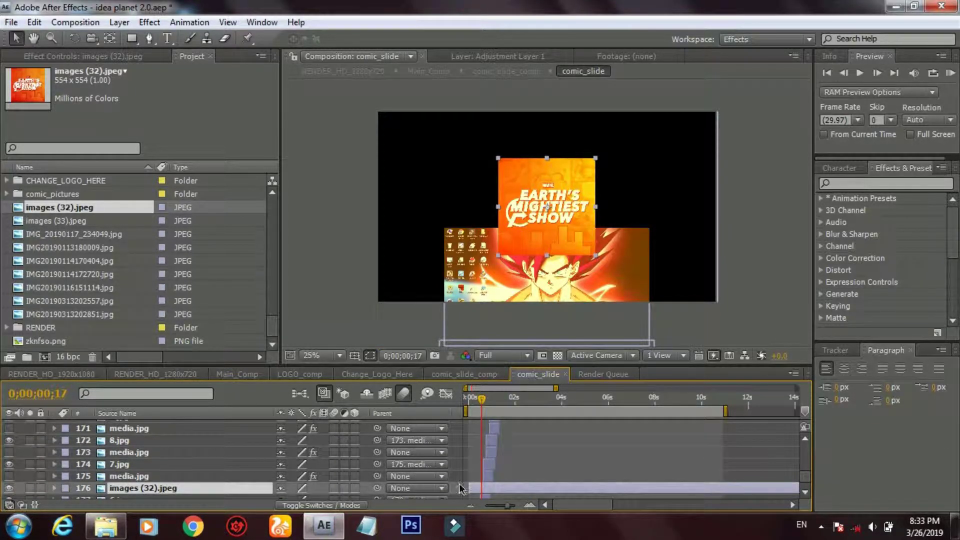
Step: Set images (32).jpeg's in-point at the playhead and pull its out-point back to a brief slide length
{"action": "left_click_drag", "start_coordinate": [466, 490], "coordinate": [475, 489]}
{"action": "left_click_drag", "start_coordinate": [575, 501], "coordinate": [463, 490]}
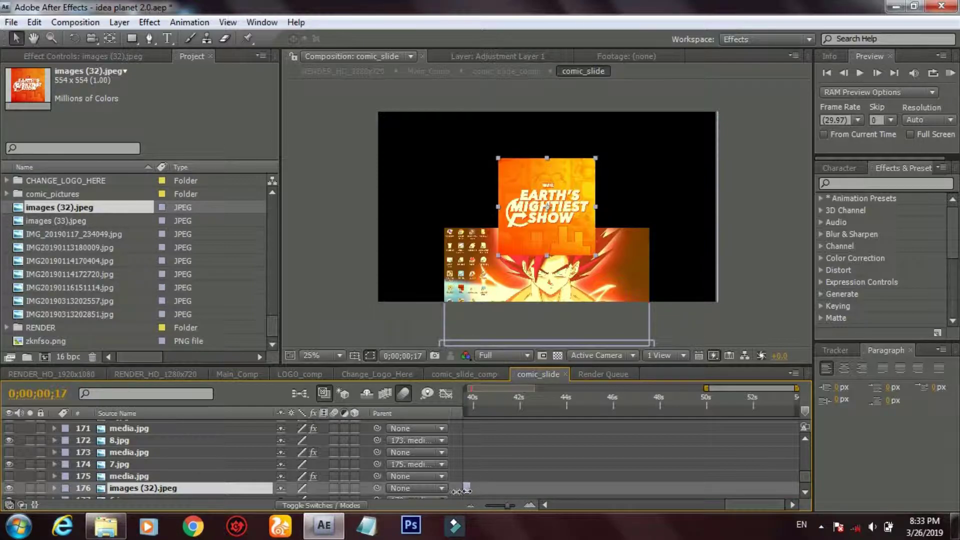
{"action": "left_click_drag", "start_coordinate": [732, 504], "coordinate": [498, 487]}
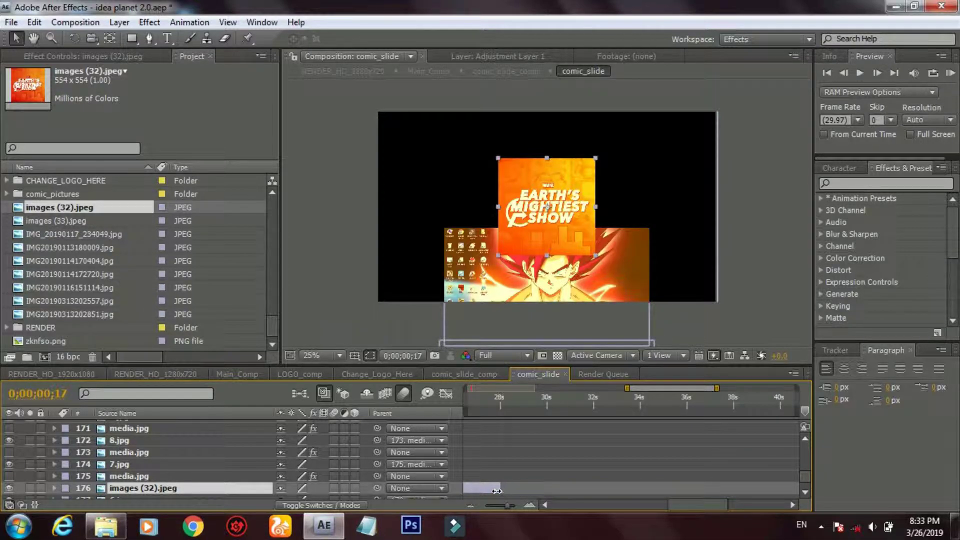
{"action": "left_click_drag", "start_coordinate": [686, 505], "coordinate": [648, 507]}
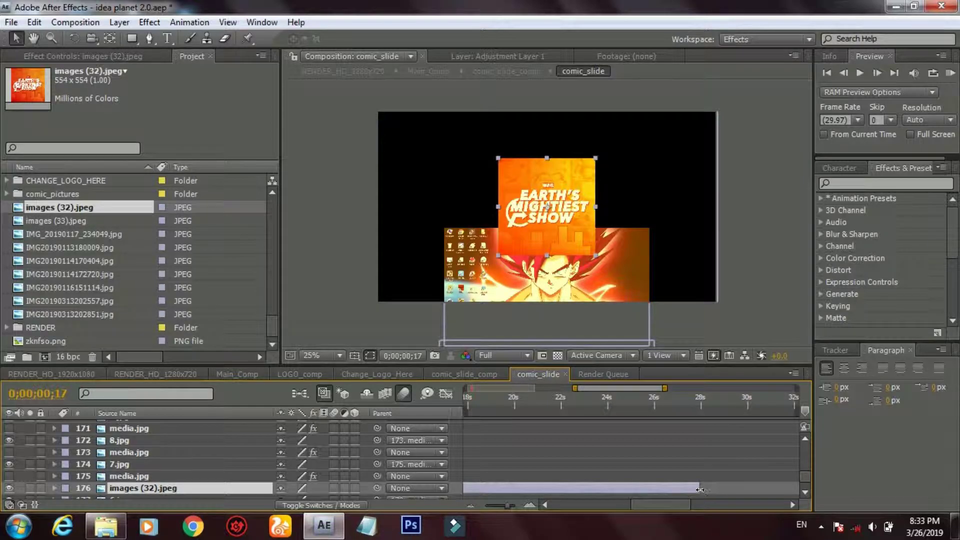
{"action": "left_click_drag", "start_coordinate": [696, 487], "coordinate": [490, 483]}
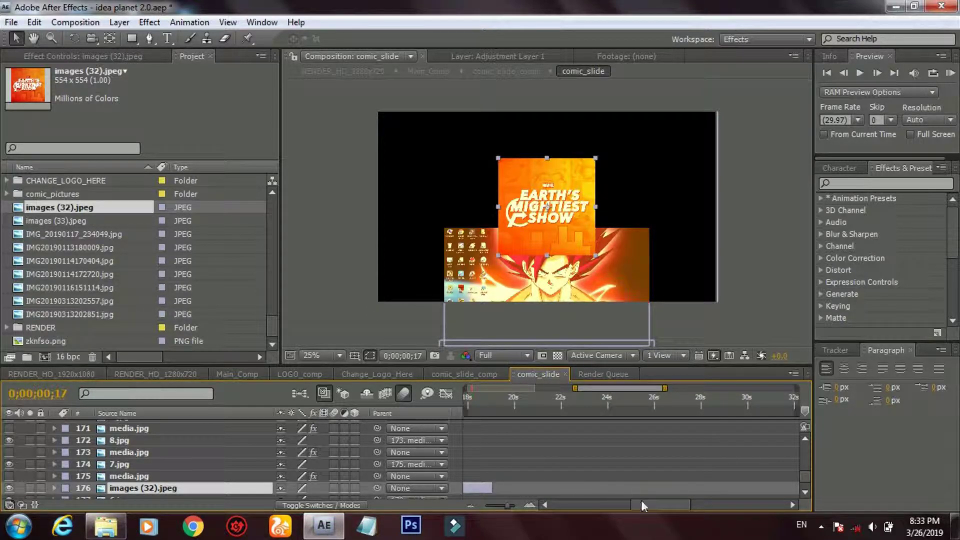
{"action": "left_click_drag", "start_coordinate": [641, 505], "coordinate": [602, 502]}
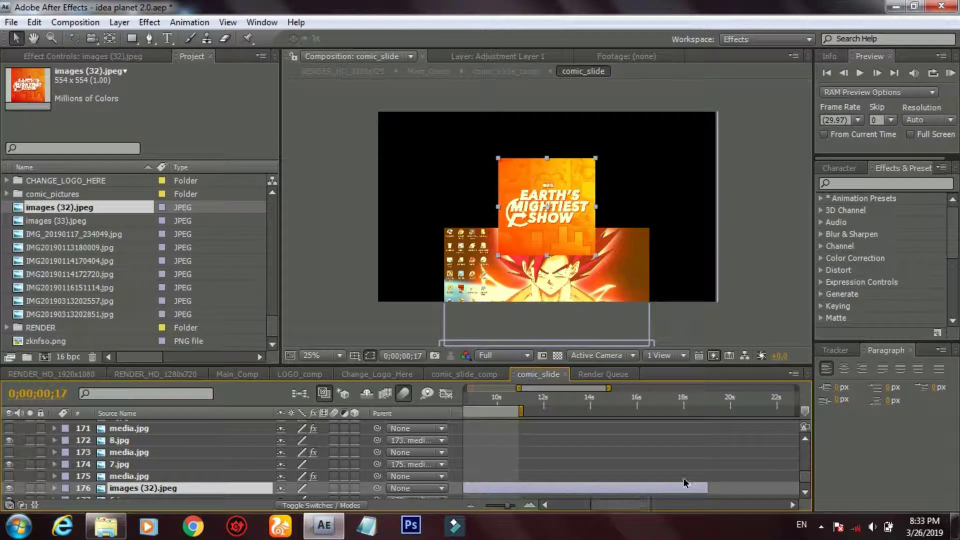
{"action": "left_click_drag", "start_coordinate": [709, 489], "coordinate": [485, 488]}
{"action": "left_click_drag", "start_coordinate": [607, 506], "coordinate": [572, 507]}
{"action": "left_click_drag", "start_coordinate": [681, 491], "coordinate": [487, 491]}
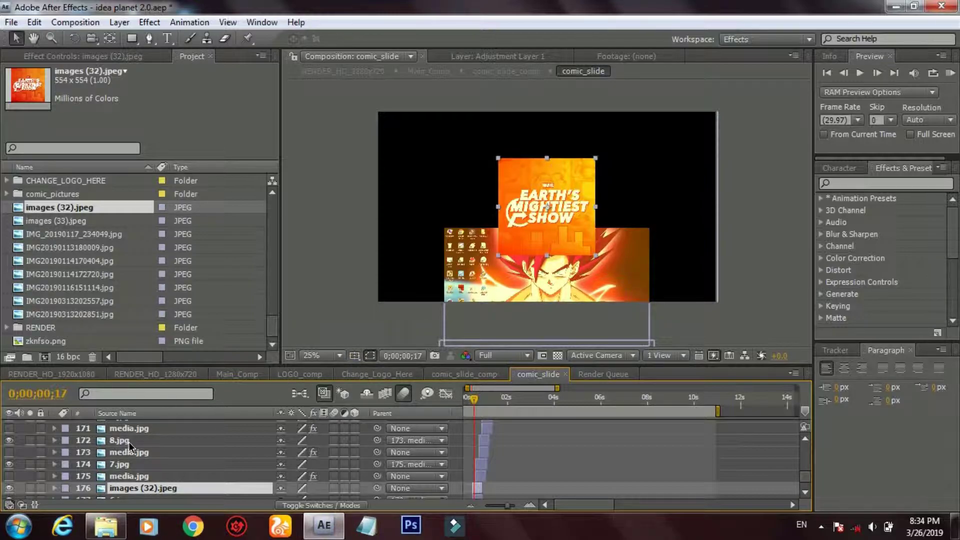
{"action": "left_click", "coordinate": [479, 478]}
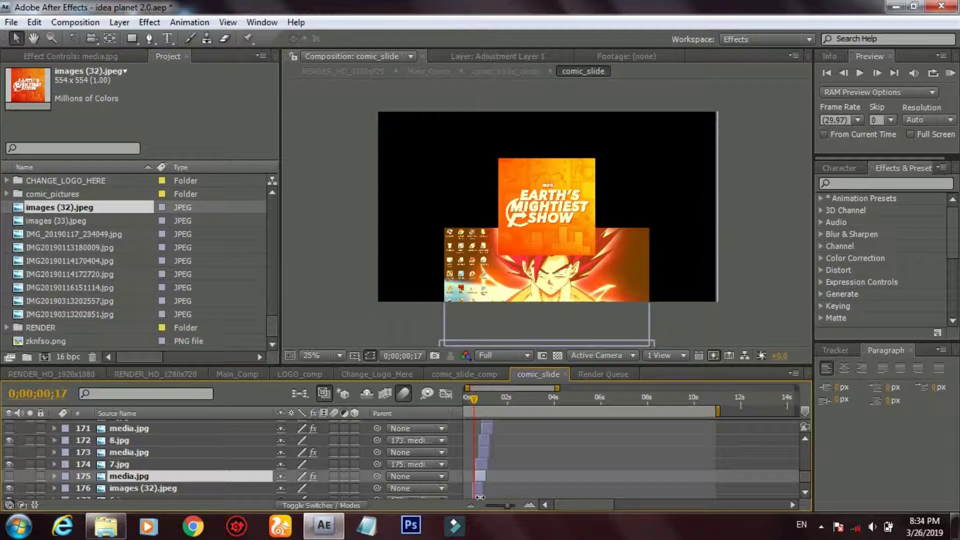
{"action": "left_click", "coordinate": [475, 497]}
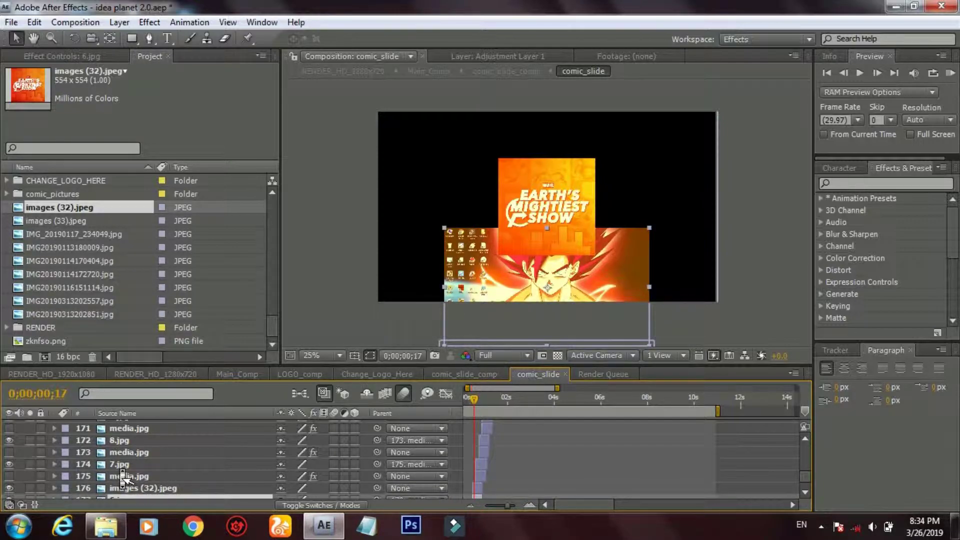
{"action": "scroll", "coordinate": [64, 477], "scroll_direction": "down", "scroll_amount": 1}
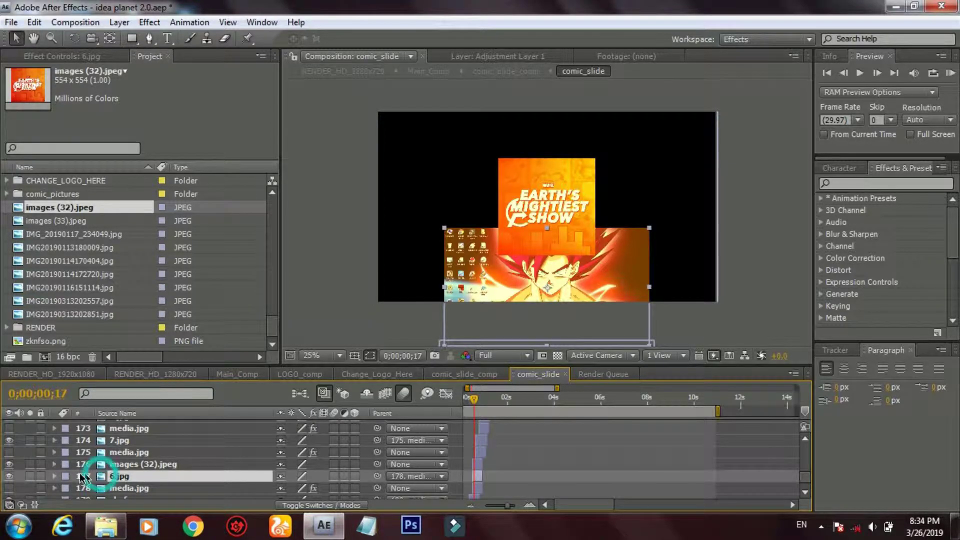
{"action": "left_click", "coordinate": [9, 476]}
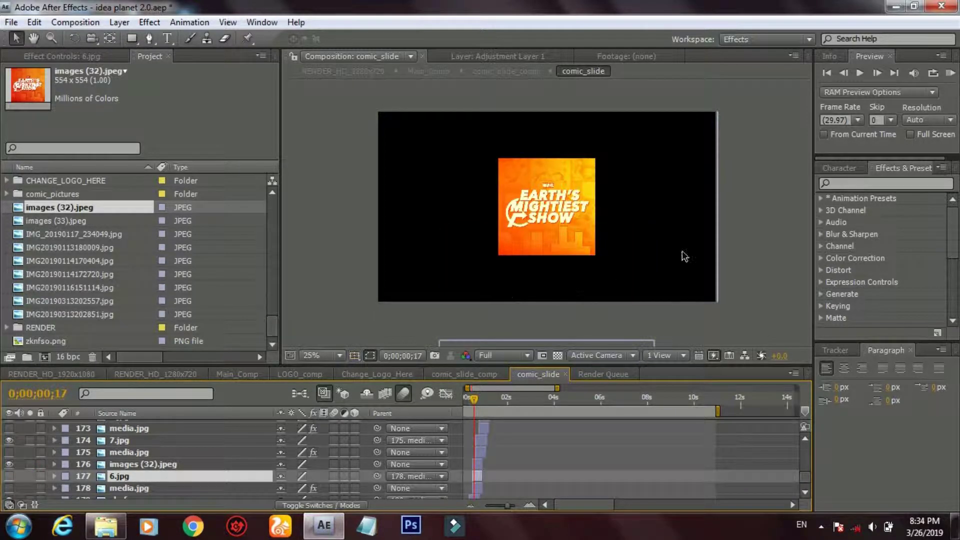
{"action": "left_click", "coordinate": [9, 478]}
{"action": "left_click", "coordinate": [9, 477]}
Step: Select images (32).jpeg and view its Parent dropdown options
{"action": "left_click", "coordinate": [251, 464]}
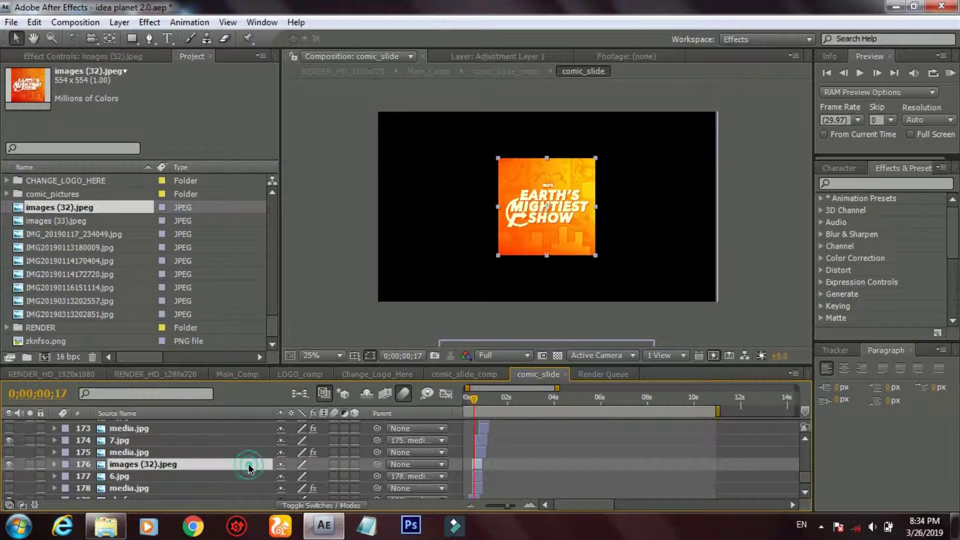
{"action": "left_click", "coordinate": [389, 464]}
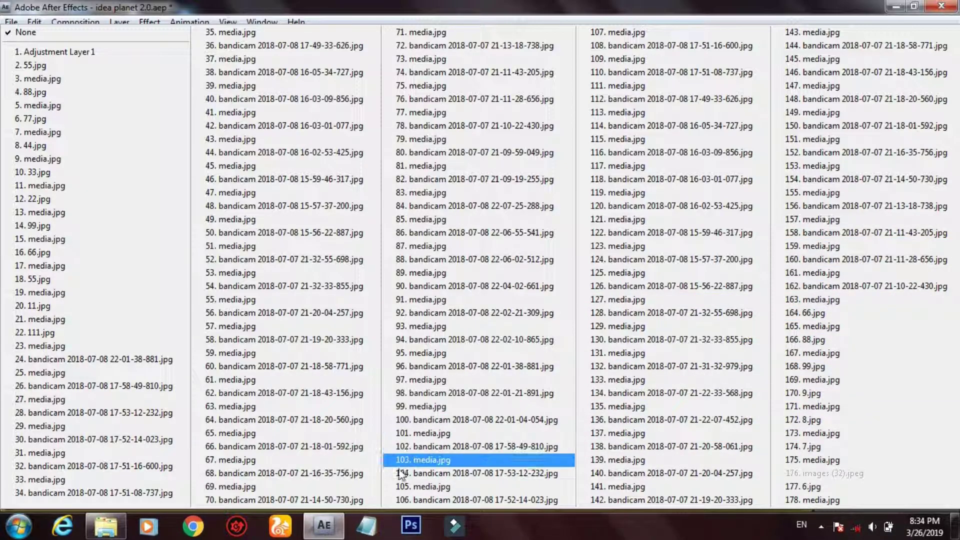
Step: Minimise After Effects to glance at the Pictures library, then restore it
{"action": "left_click", "coordinate": [324, 525]}
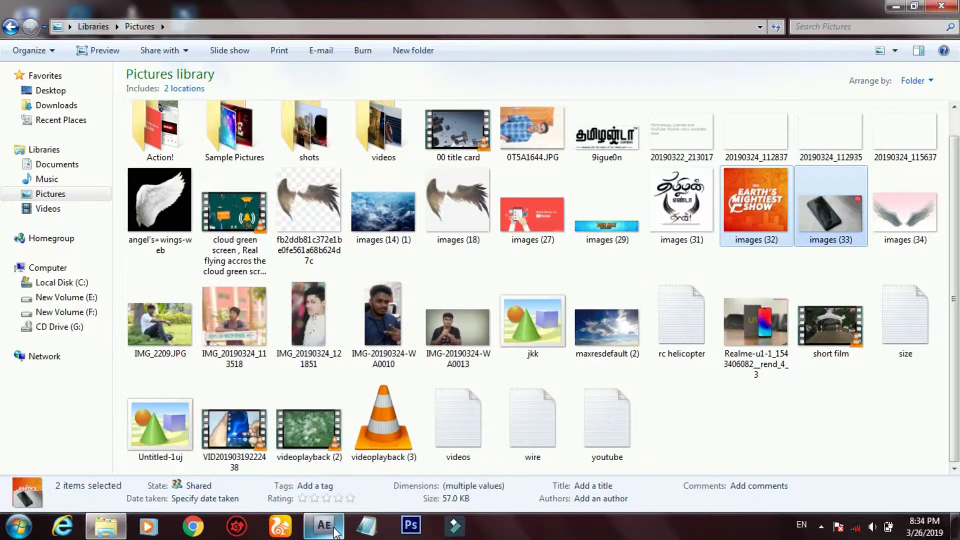
{"action": "left_click", "coordinate": [324, 525]}
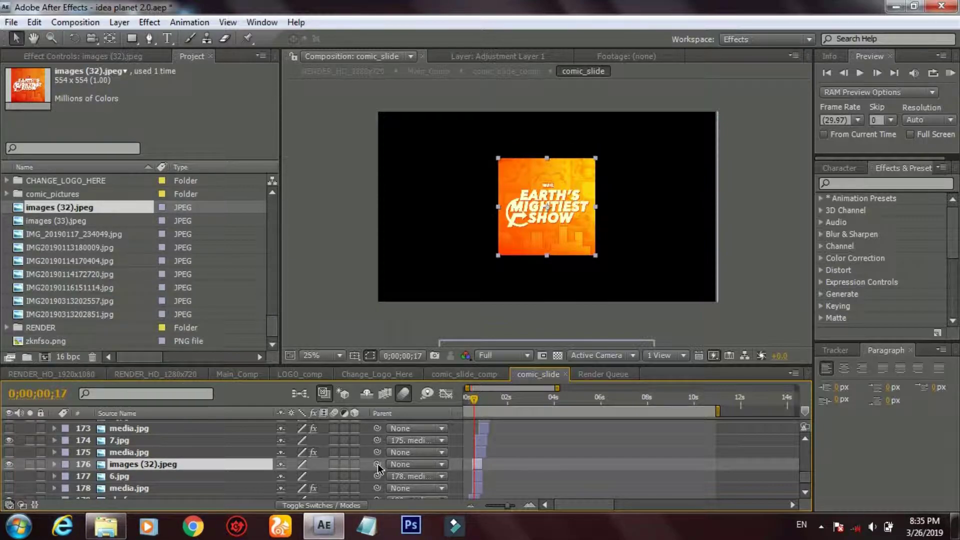
Step: Parent images (32).jpeg to layer 178 media.jpg and scrub from frame 16 to verify the motion
{"action": "left_click_drag", "start_coordinate": [377, 466], "coordinate": [150, 469]}
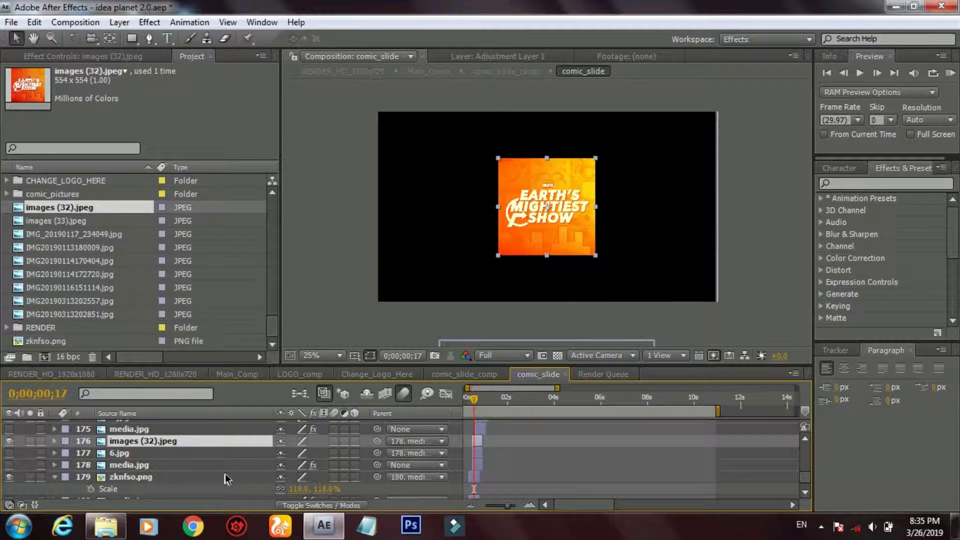
{"action": "left_click", "coordinate": [474, 398]}
{"action": "left_click_drag", "start_coordinate": [473, 399], "coordinate": [476, 401]}
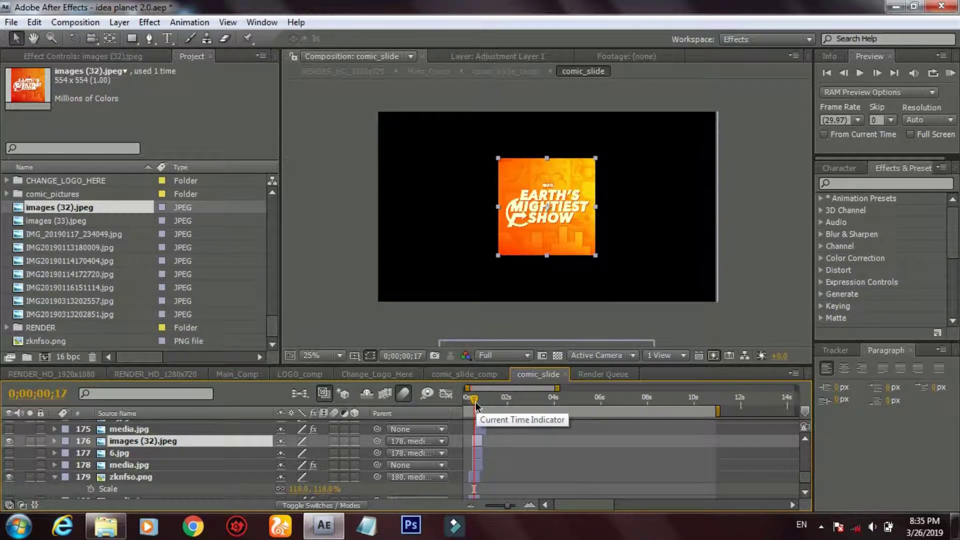
{"action": "left_click_drag", "start_coordinate": [475, 402], "coordinate": [473, 401]}
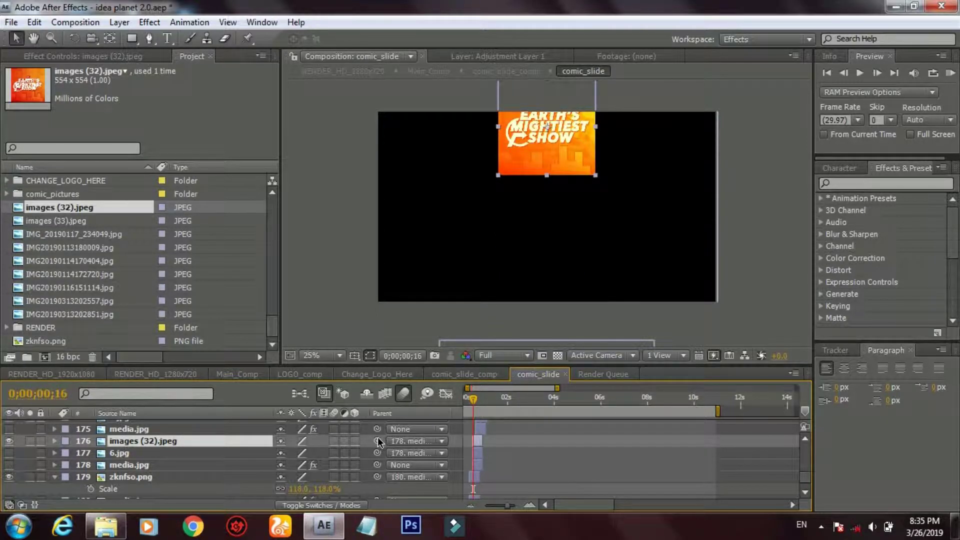
{"action": "left_click_drag", "start_coordinate": [378, 440], "coordinate": [172, 469]}
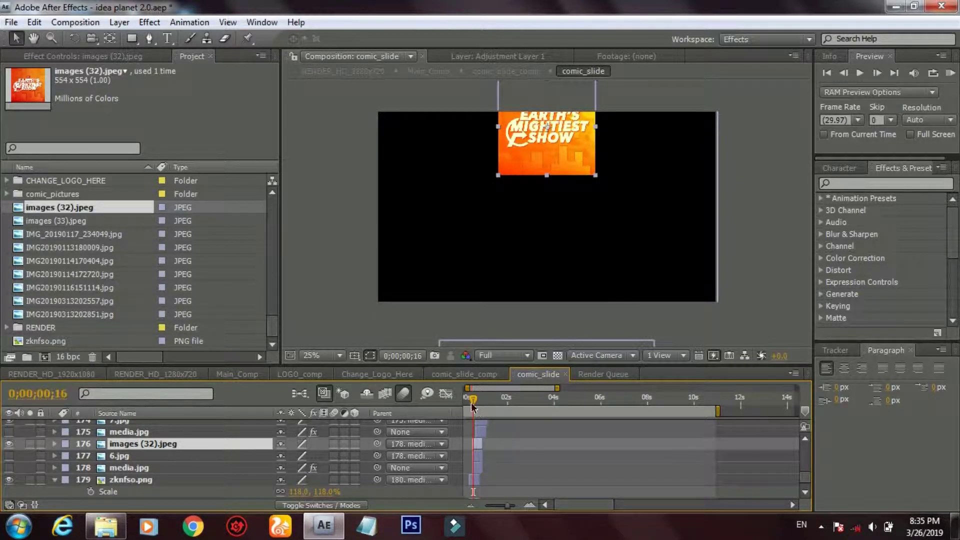
{"action": "left_click_drag", "start_coordinate": [473, 398], "coordinate": [481, 426]}
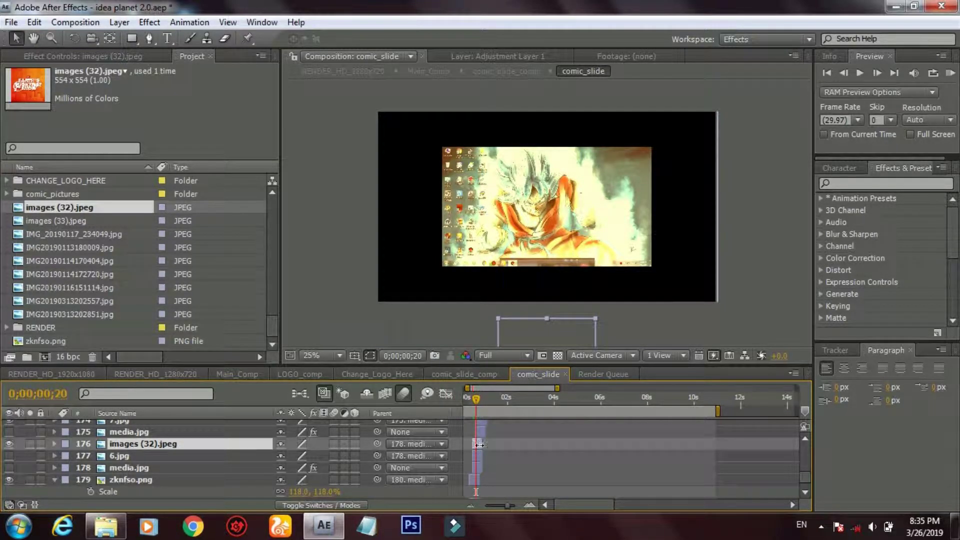
Step: Place images (33).jpeg into comic_slide above the 7.jpg layer, becoming layer 174
{"action": "scroll", "coordinate": [494, 455], "scroll_direction": "up", "scroll_amount": 3}
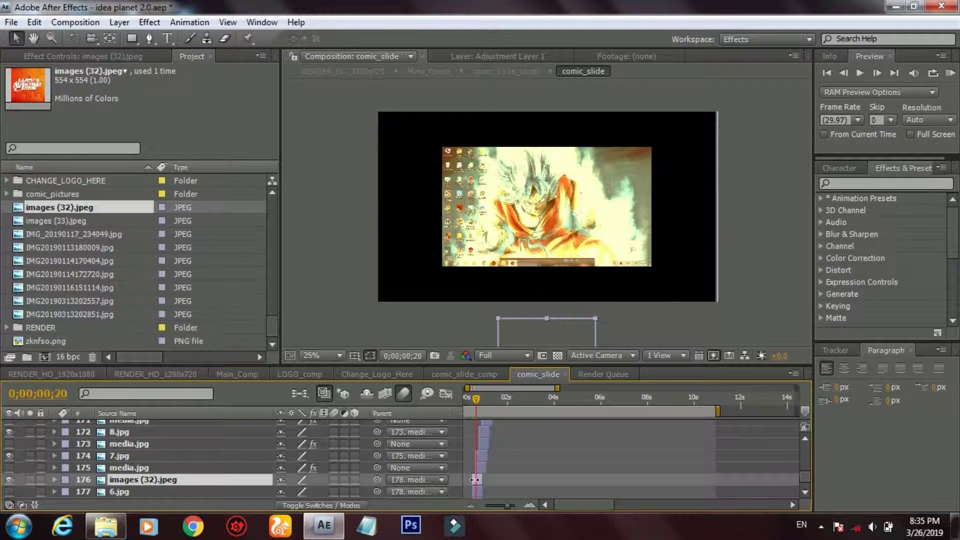
{"action": "left_click", "coordinate": [480, 469]}
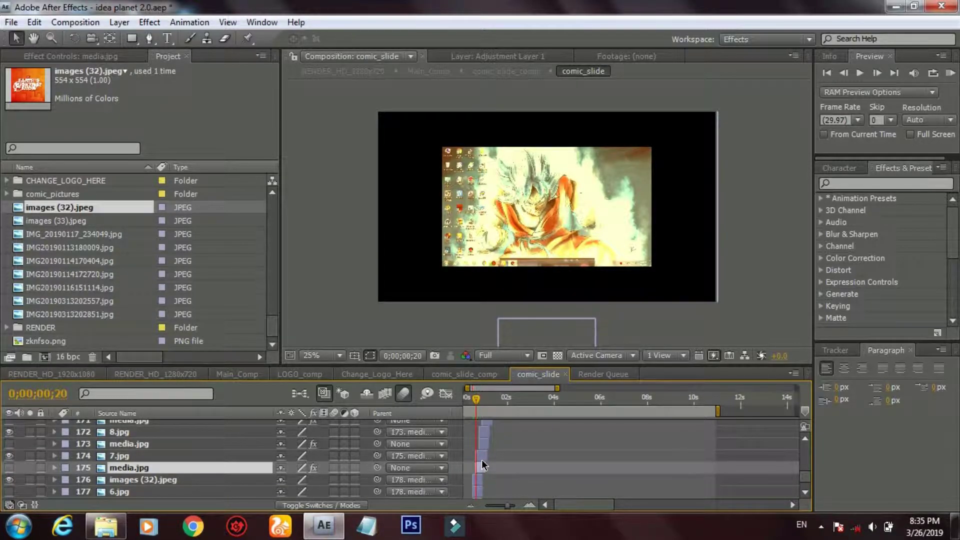
{"action": "left_click", "coordinate": [481, 457]}
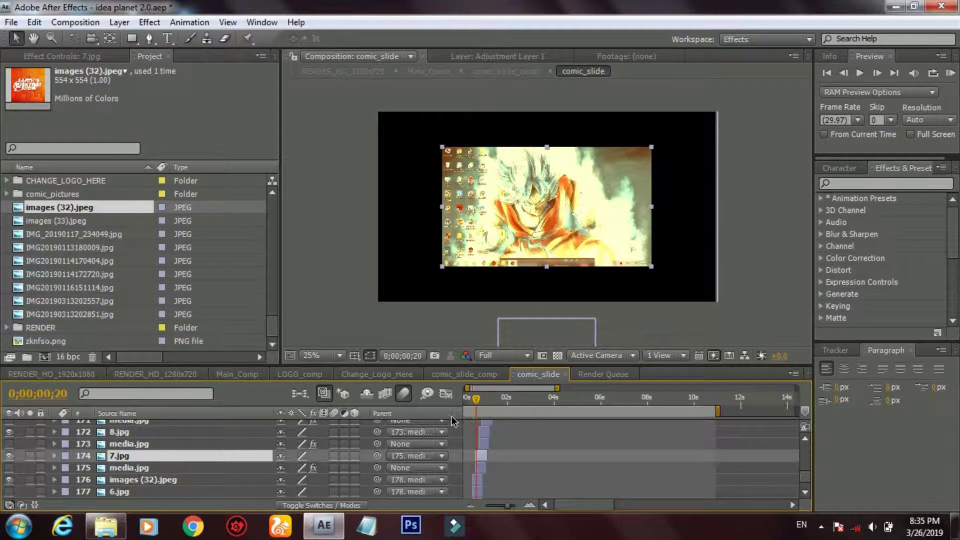
{"action": "left_click", "coordinate": [66, 220]}
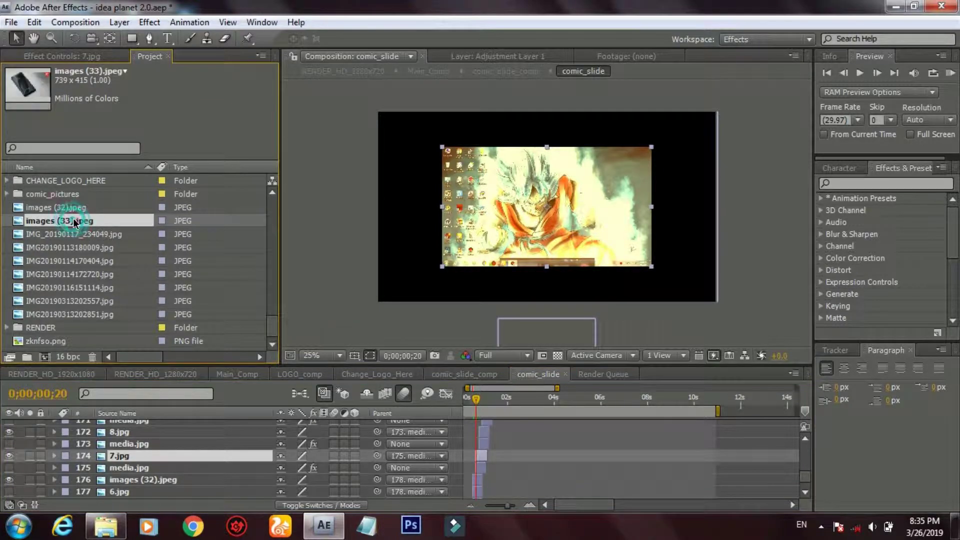
{"action": "left_click_drag", "start_coordinate": [66, 220], "coordinate": [151, 454]}
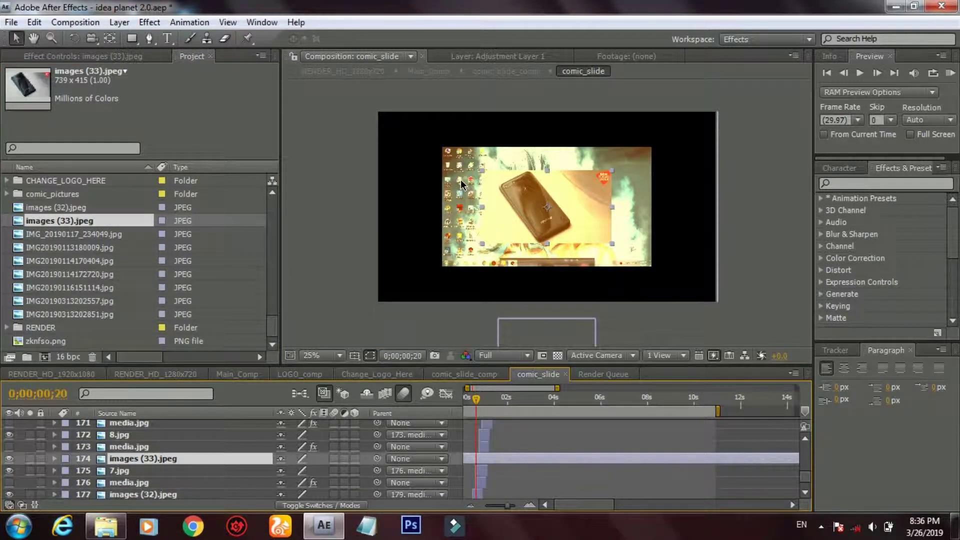
Step: Hide 7.jpg and trim images (33).jpeg to start at the current time with a shorter end
{"action": "left_click", "coordinate": [8, 471]}
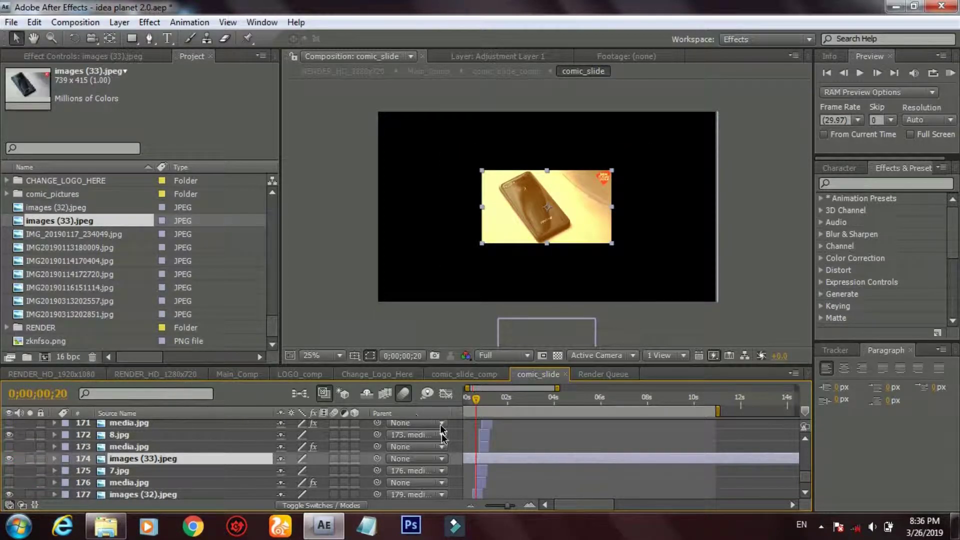
{"action": "left_click_drag", "start_coordinate": [570, 502], "coordinate": [554, 503]}
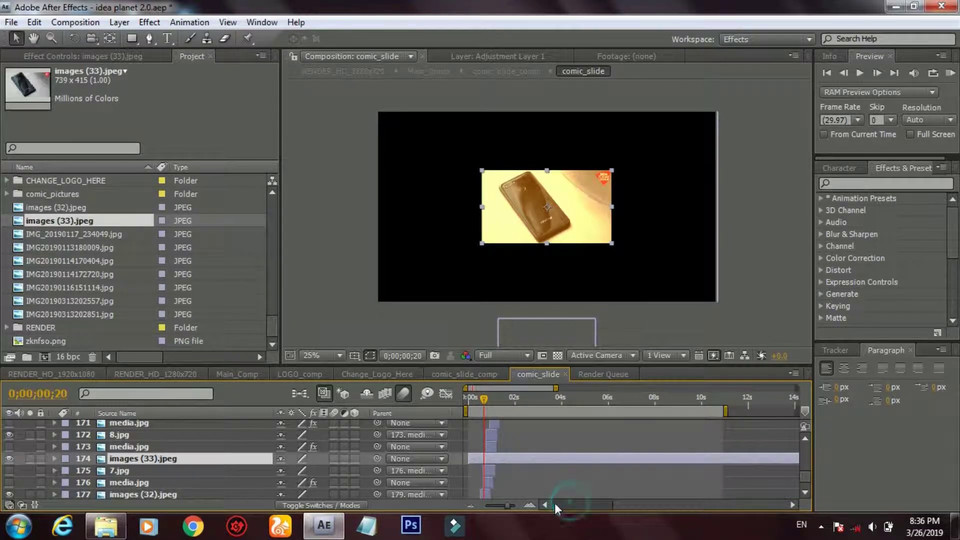
{"action": "left_click_drag", "start_coordinate": [467, 459], "coordinate": [479, 458]}
{"action": "left_click_drag", "start_coordinate": [592, 505], "coordinate": [789, 500]}
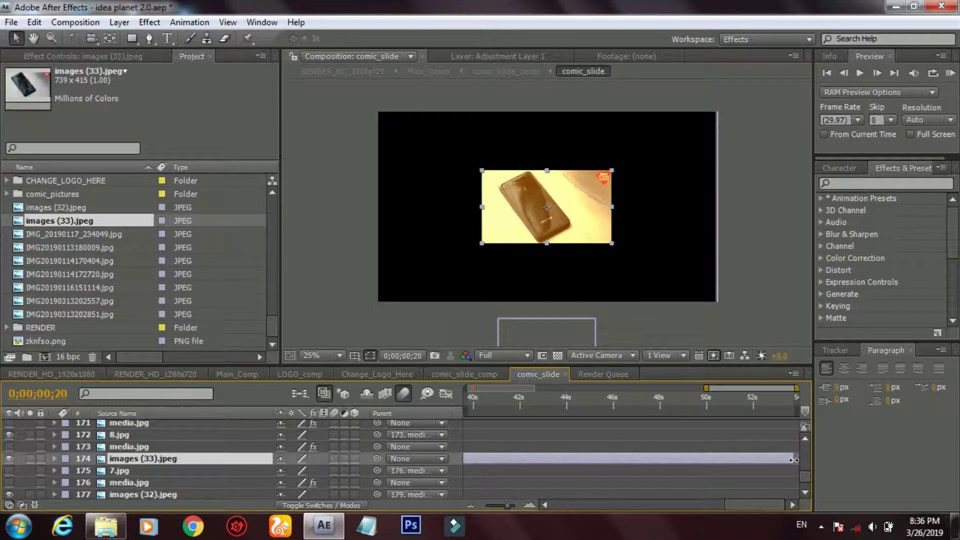
{"action": "left_click_drag", "start_coordinate": [792, 460], "coordinate": [444, 458]}
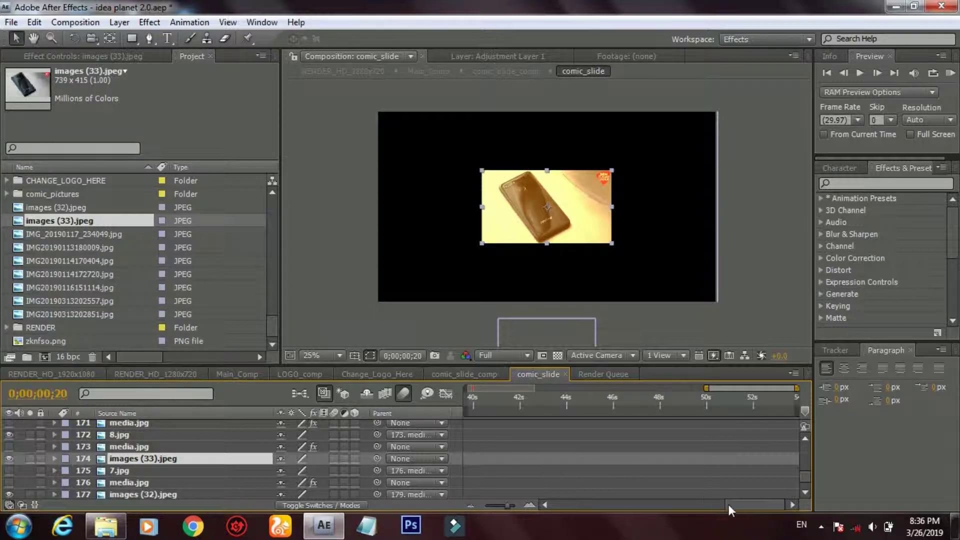
{"action": "left_click_drag", "start_coordinate": [730, 504], "coordinate": [659, 504]}
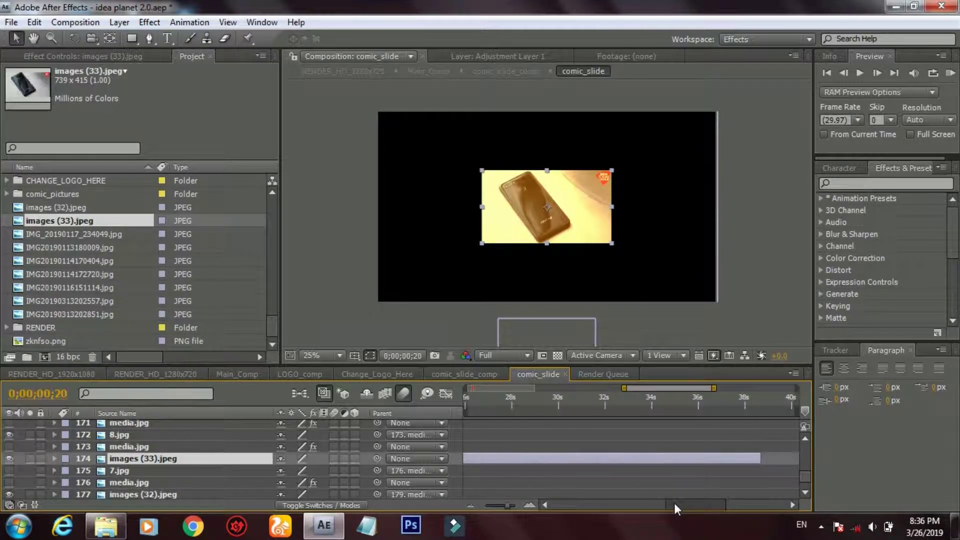
Step: Shorten images (33).jpeg's out-point further and parent it to layer 176
{"action": "left_click_drag", "start_coordinate": [756, 456], "coordinate": [535, 457]}
{"action": "left_click_drag", "start_coordinate": [688, 503], "coordinate": [637, 508]}
{"action": "left_click_drag", "start_coordinate": [745, 460], "coordinate": [493, 461]}
{"action": "left_click_drag", "start_coordinate": [639, 509], "coordinate": [602, 507]}
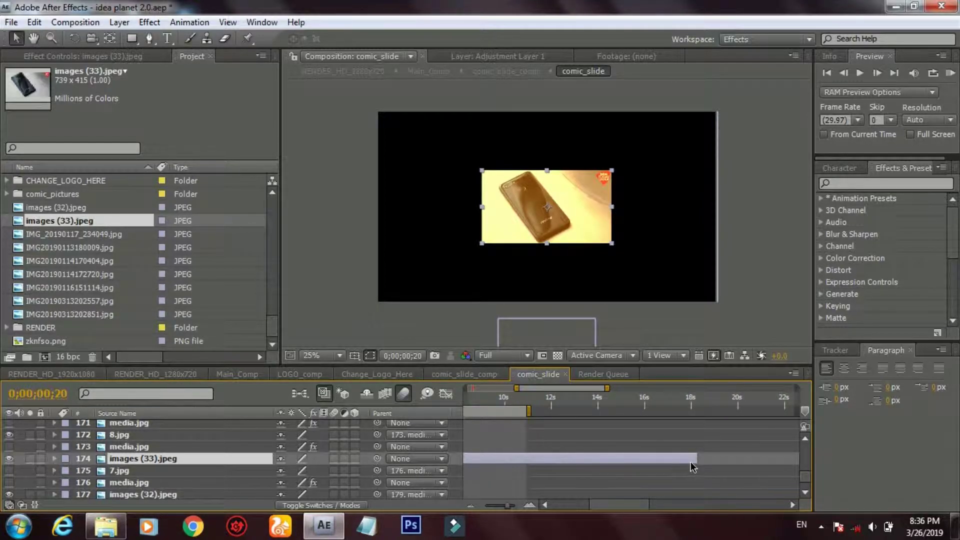
{"action": "left_click_drag", "start_coordinate": [698, 460], "coordinate": [496, 460]}
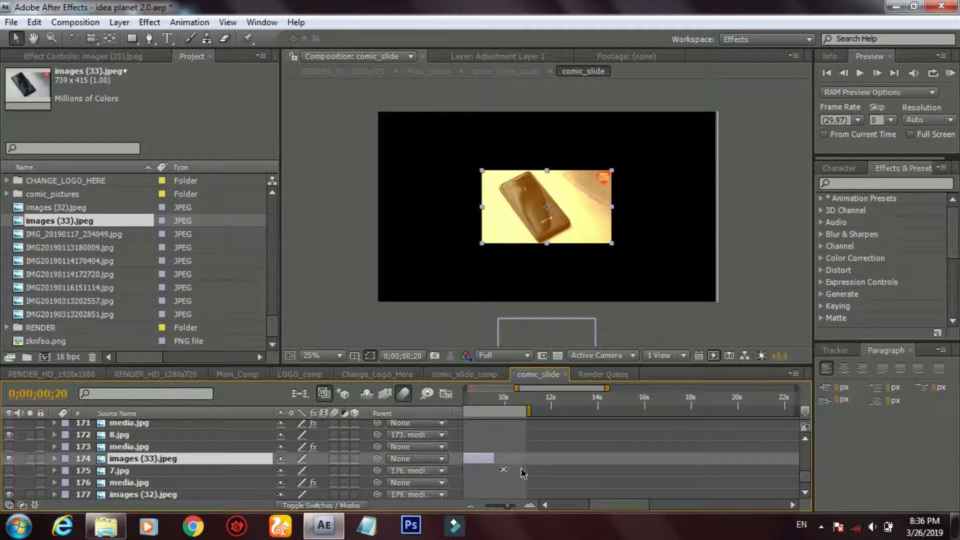
{"action": "left_click_drag", "start_coordinate": [606, 509], "coordinate": [567, 507]}
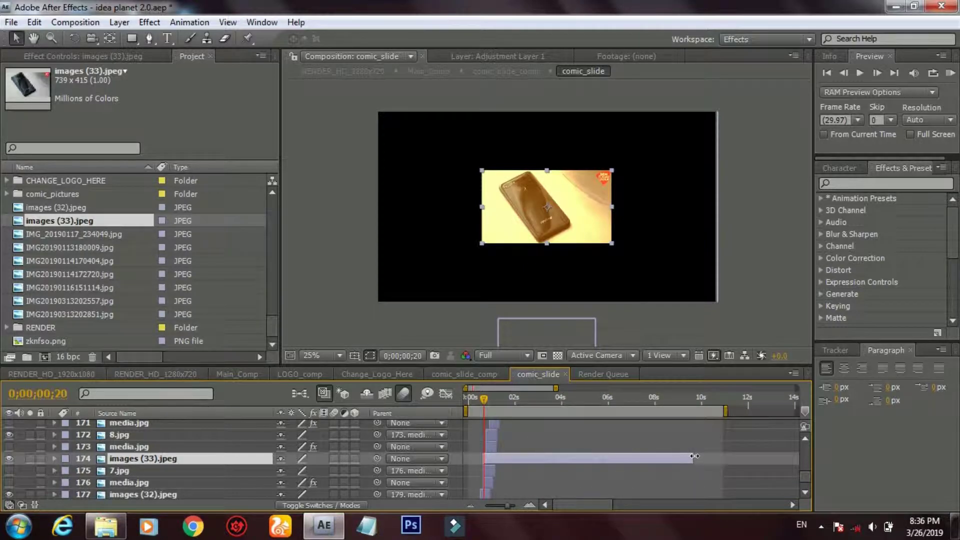
{"action": "left_click_drag", "start_coordinate": [690, 457], "coordinate": [502, 456]}
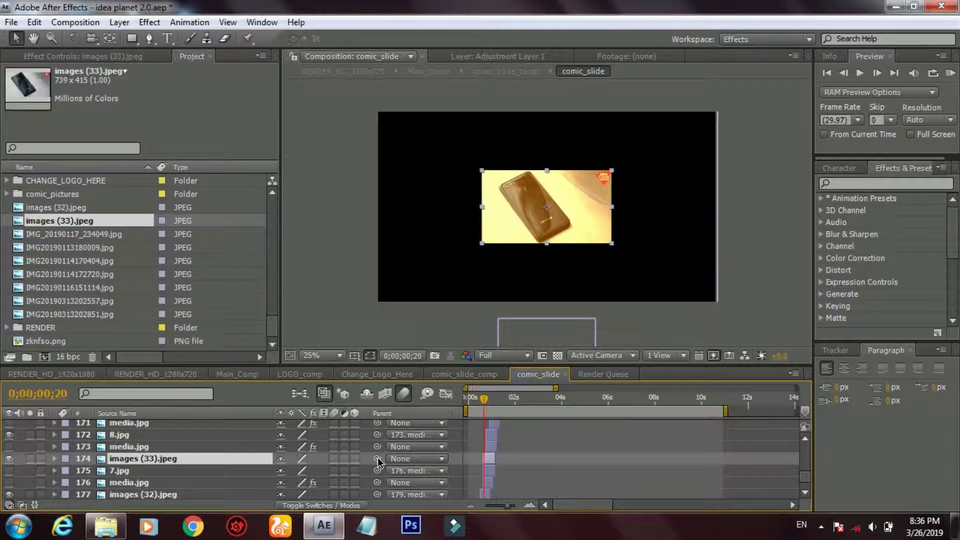
{"action": "left_click_drag", "start_coordinate": [378, 459], "coordinate": [151, 485]}
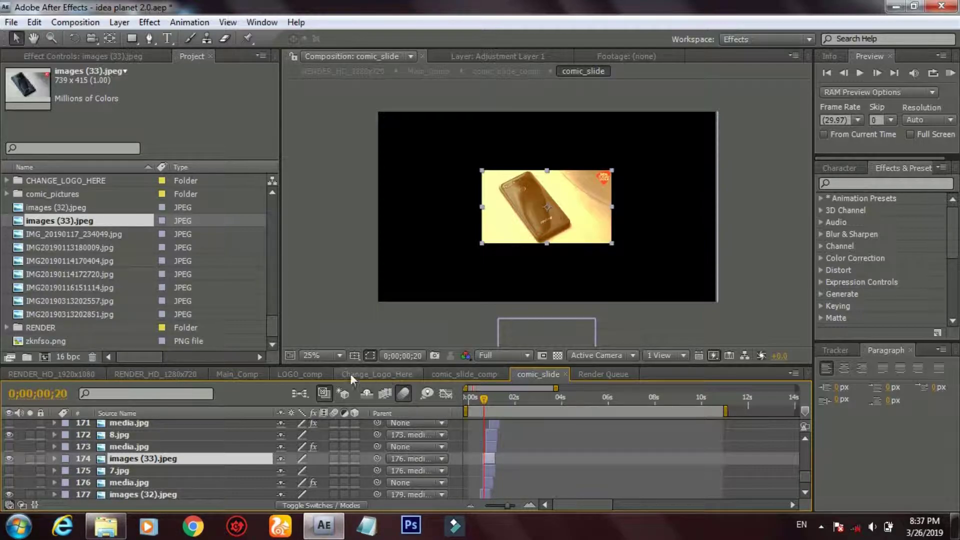
Step: Scrub RENDER_HD_1280x720's opening frames to the title text, then return to comic_slide_comp
{"action": "left_click", "coordinate": [140, 376]}
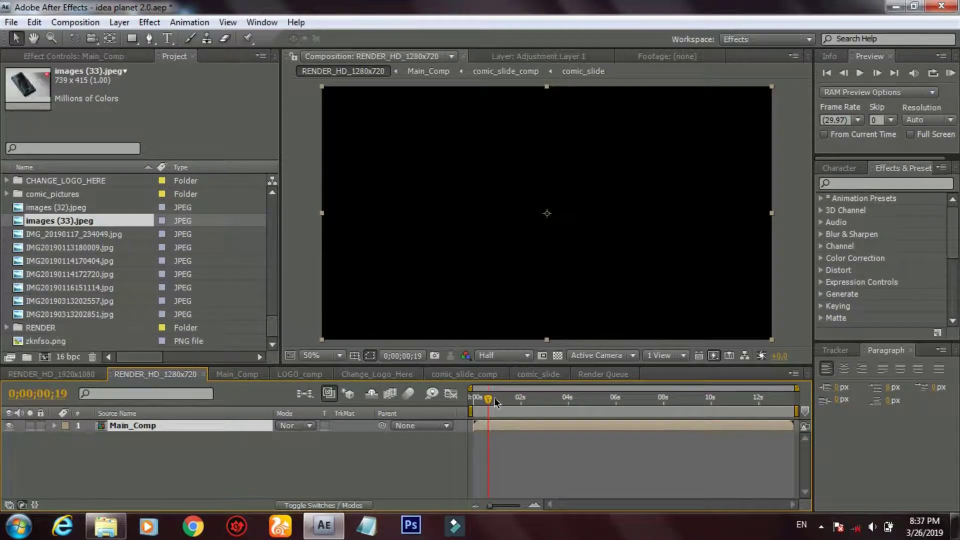
{"action": "left_click_drag", "start_coordinate": [486, 398], "coordinate": [471, 398]}
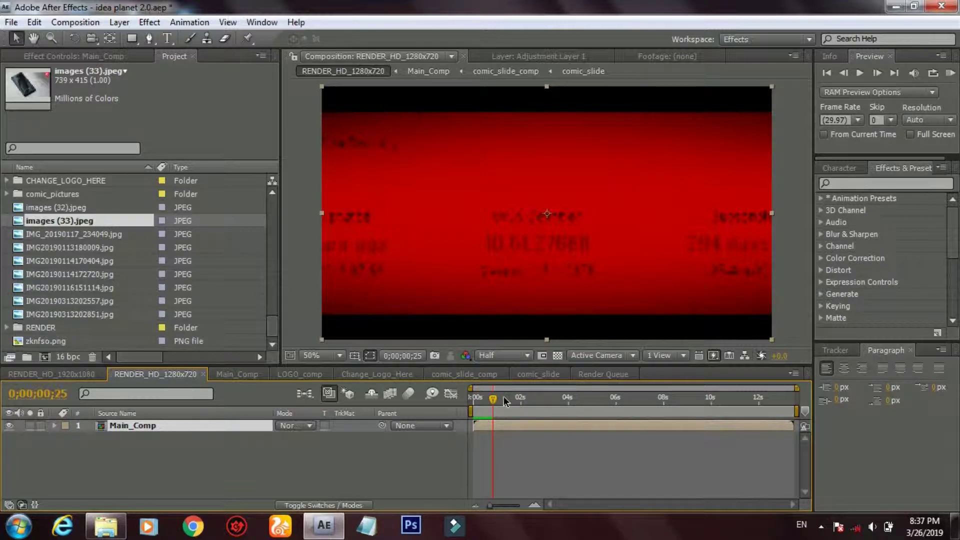
{"action": "left_click_drag", "start_coordinate": [493, 401], "coordinate": [490, 401]}
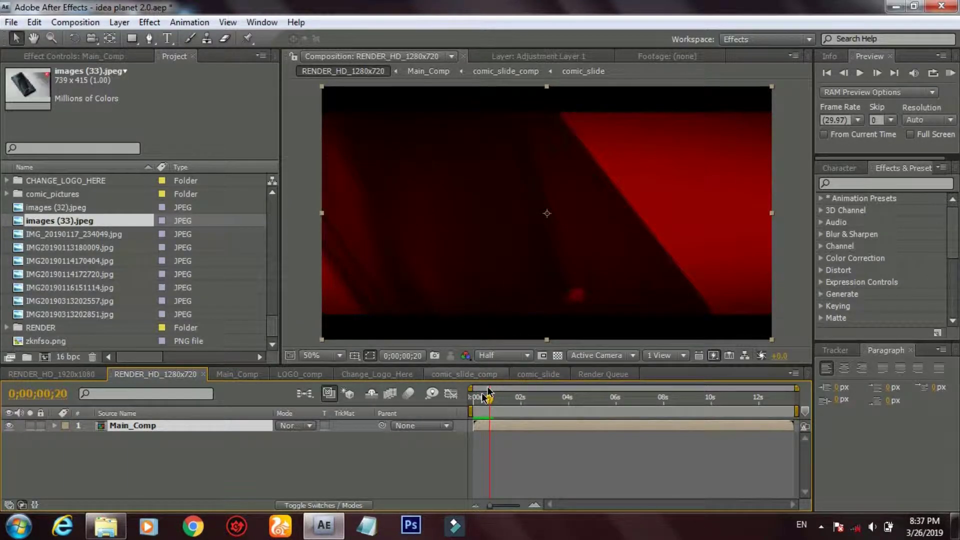
{"action": "left_click_drag", "start_coordinate": [490, 402], "coordinate": [488, 402]}
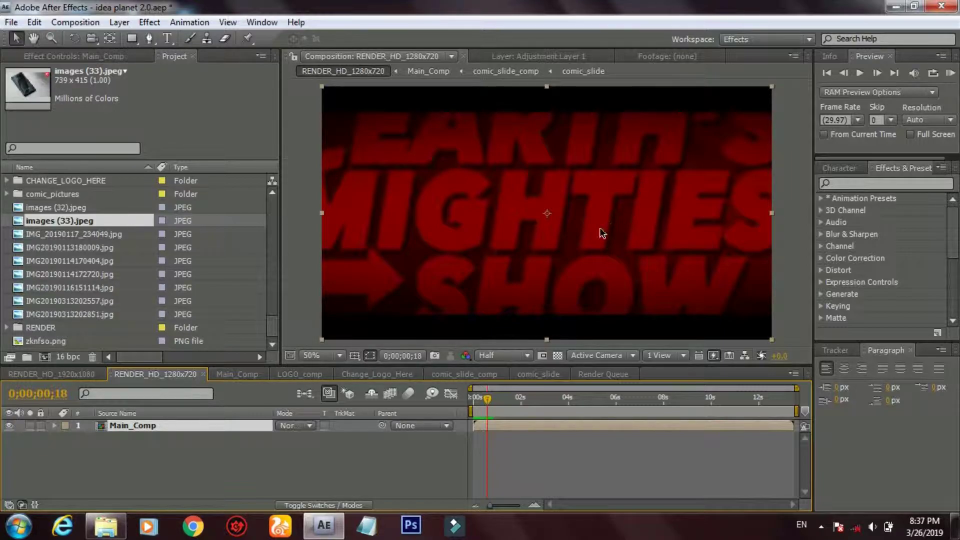
{"action": "left_click", "coordinate": [470, 375]}
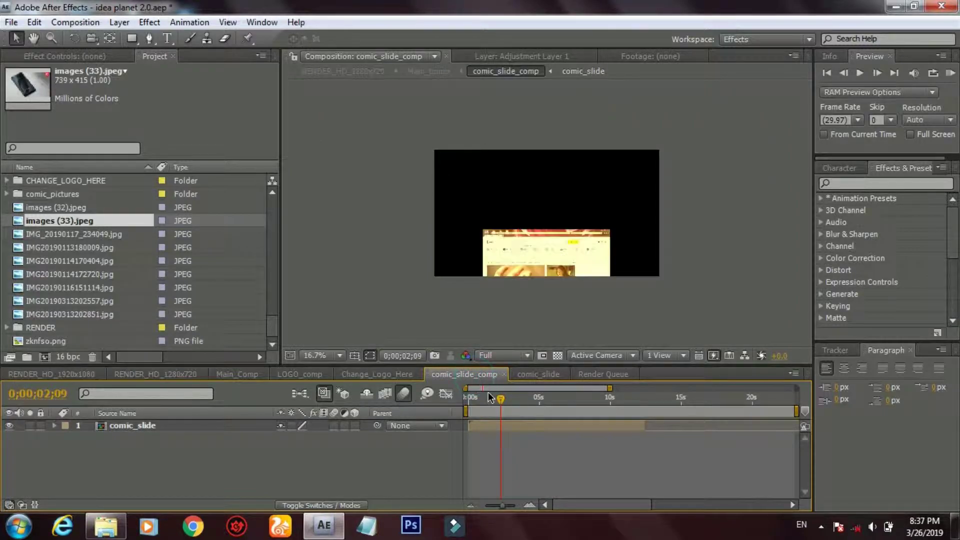
Step: In comic_slide, shrink the phone photo layer to 94% scale
{"action": "left_click", "coordinate": [525, 375]}
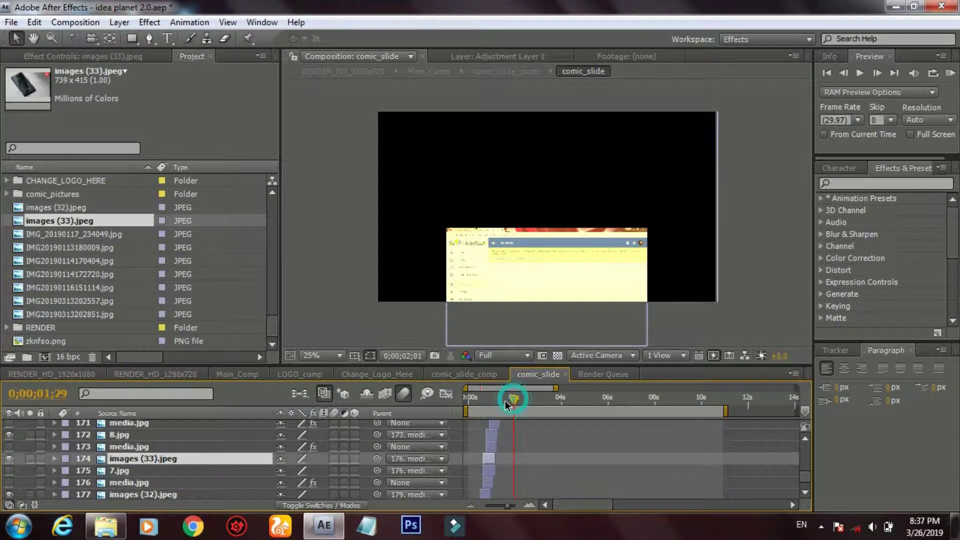
{"action": "left_click_drag", "start_coordinate": [513, 400], "coordinate": [482, 401]}
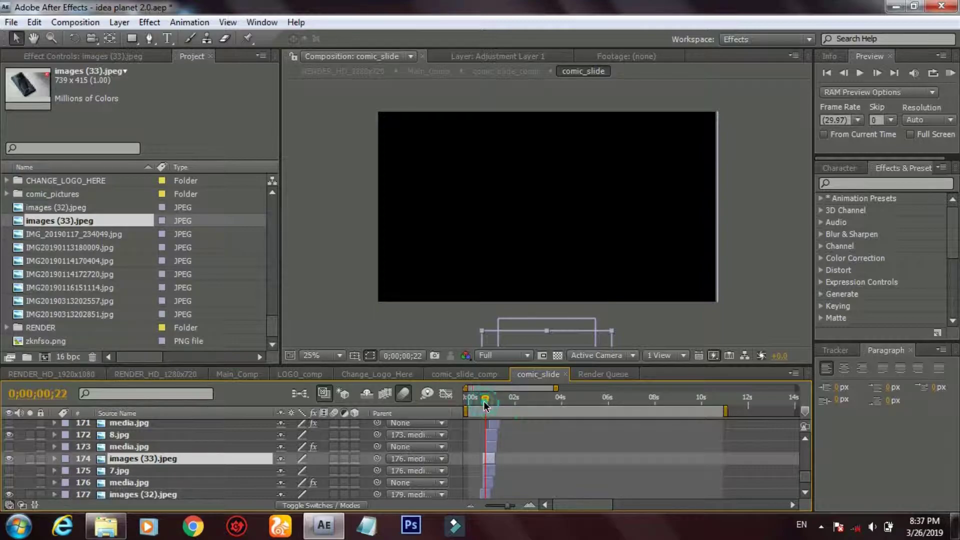
{"action": "left_click_drag", "start_coordinate": [484, 404], "coordinate": [482, 403]}
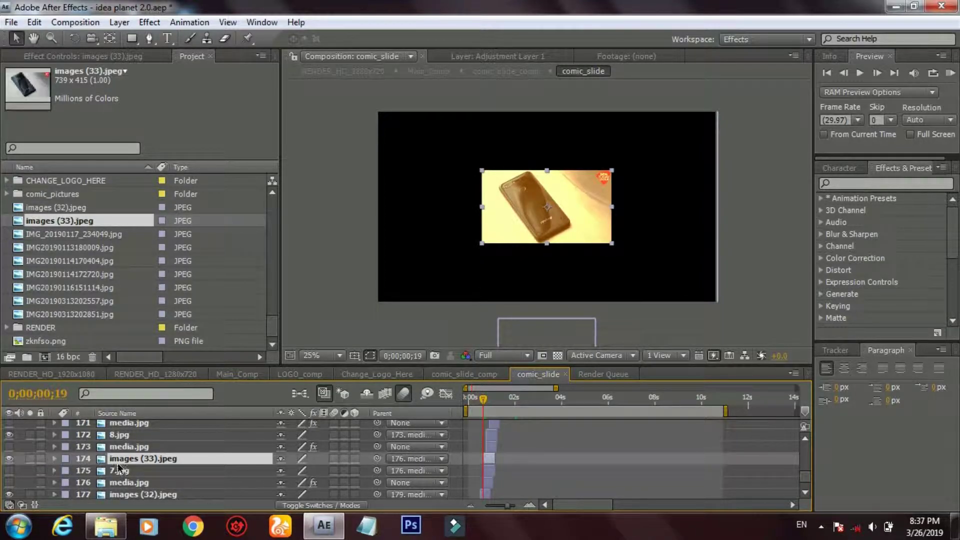
{"action": "key", "text": "s"}
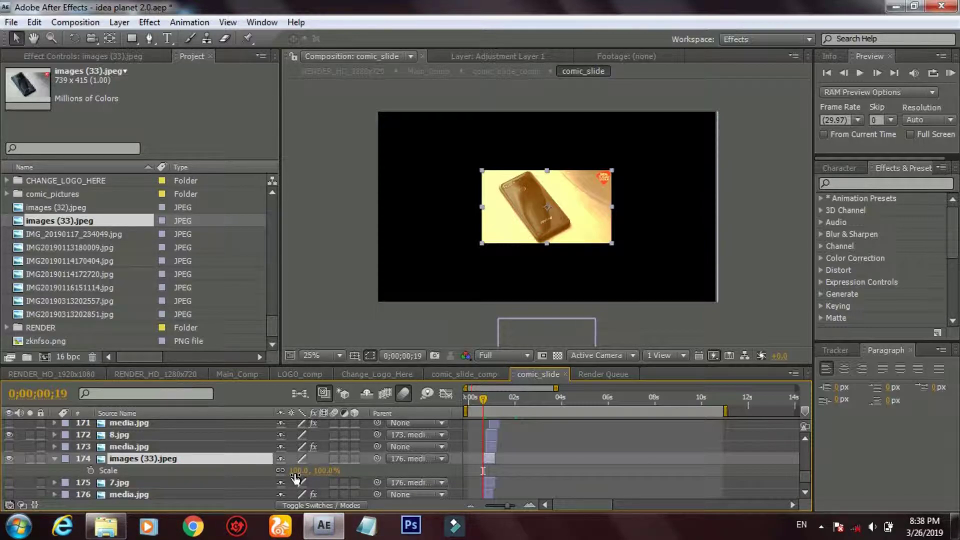
{"action": "left_click_drag", "start_coordinate": [297, 479], "coordinate": [279, 471]}
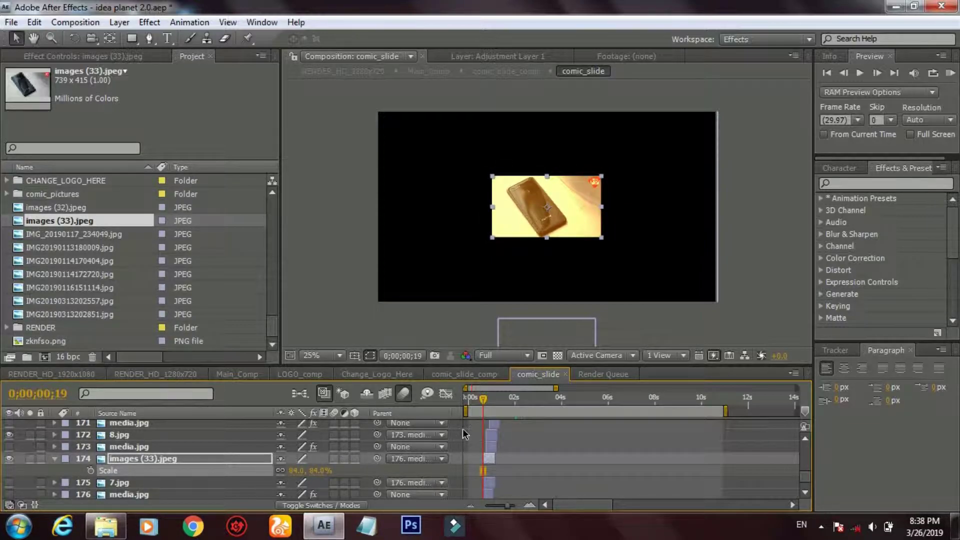
Step: Shrink the images (32).jpeg Earth's Mightiest Show slide to about 88%, then view RENDER_HD_1280x720
{"action": "left_click", "coordinate": [487, 482]}
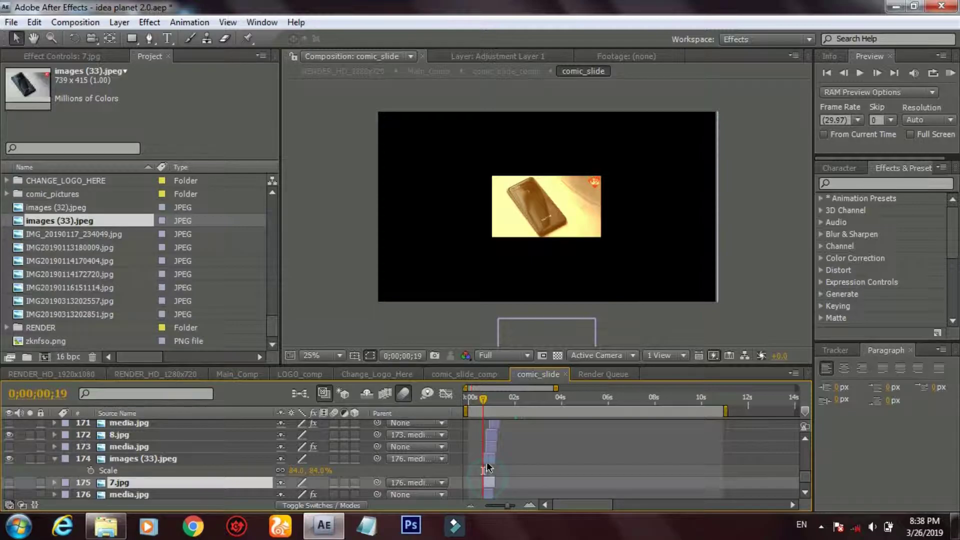
{"action": "scroll", "coordinate": [491, 475], "scroll_direction": "down", "scroll_amount": 1}
{"action": "scroll", "coordinate": [488, 472], "scroll_direction": "down", "scroll_amount": 1}
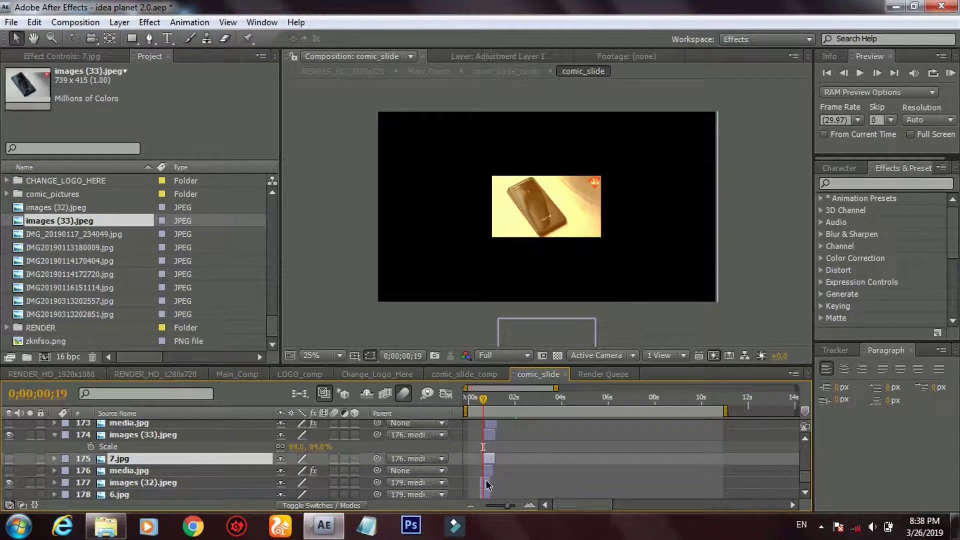
{"action": "left_click", "coordinate": [486, 481]}
{"action": "left_click_drag", "start_coordinate": [483, 397], "coordinate": [480, 400]}
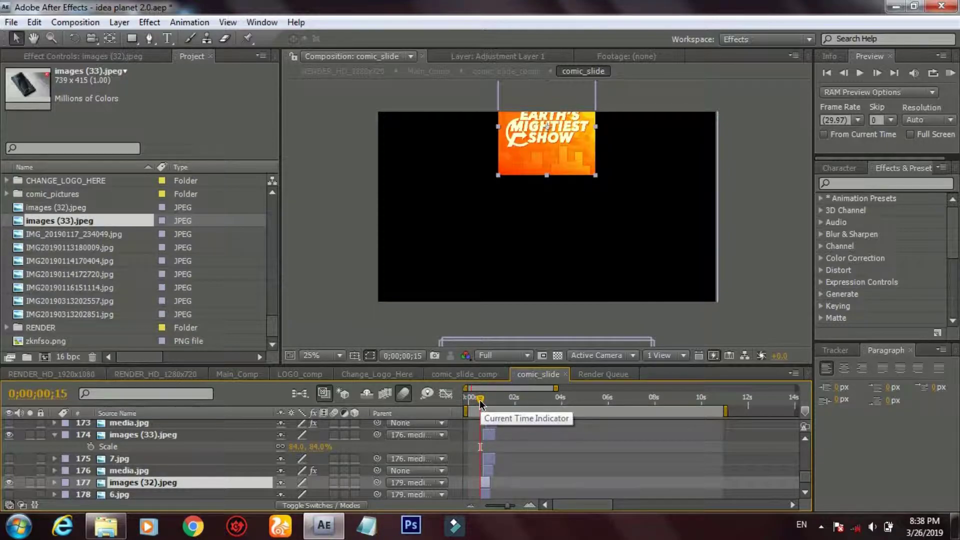
{"action": "left_click_drag", "start_coordinate": [479, 400], "coordinate": [481, 400]}
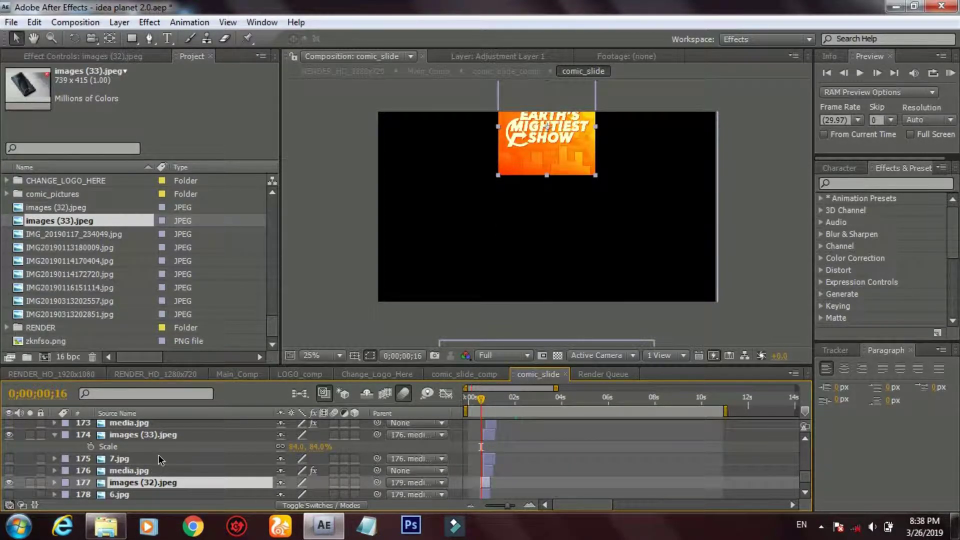
{"action": "key", "text": "s"}
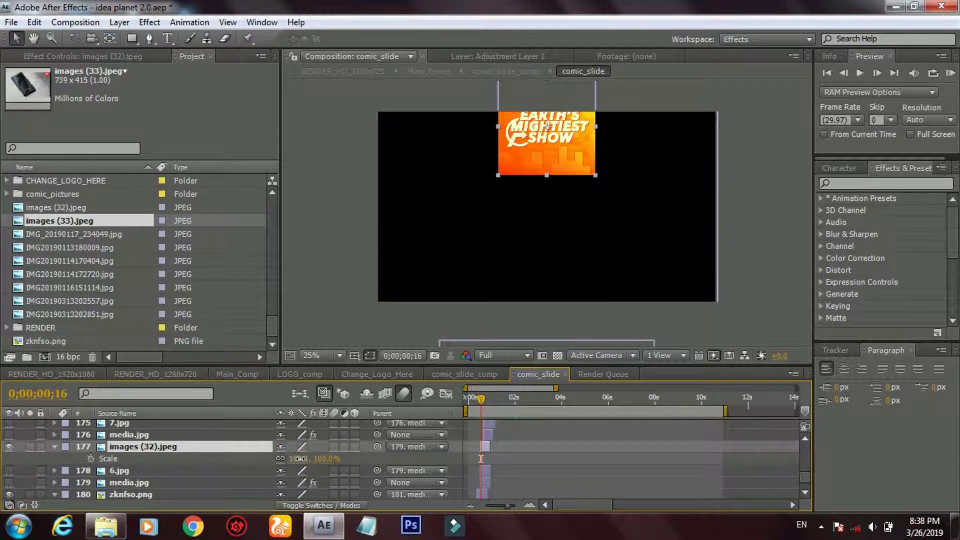
{"action": "left_click_drag", "start_coordinate": [299, 458], "coordinate": [290, 459]}
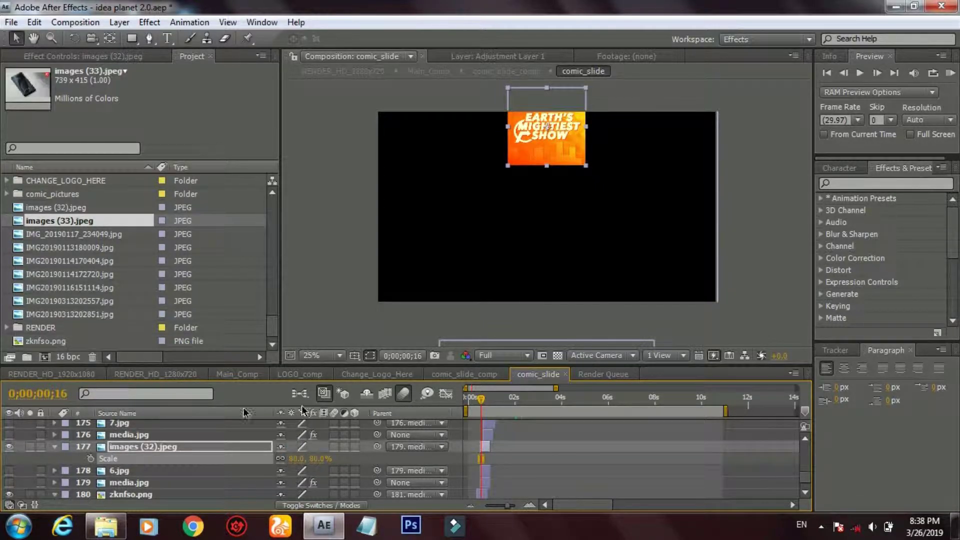
{"action": "left_click", "coordinate": [143, 374]}
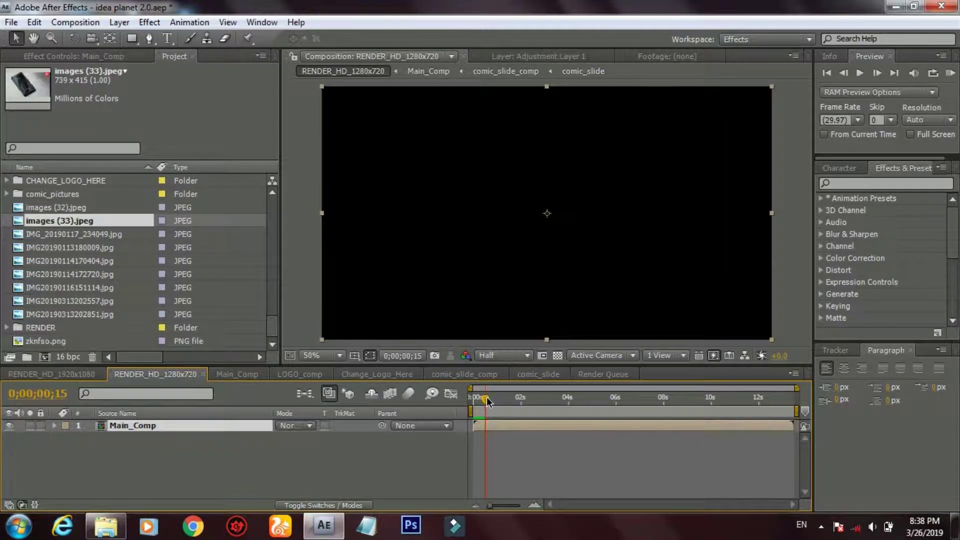
Step: Preview the red EARTH'S MIGHTIEST SHOW frames in RENDER_HD_1280x720, then return to comic_slide
{"action": "left_click_drag", "start_coordinate": [487, 400], "coordinate": [489, 401]}
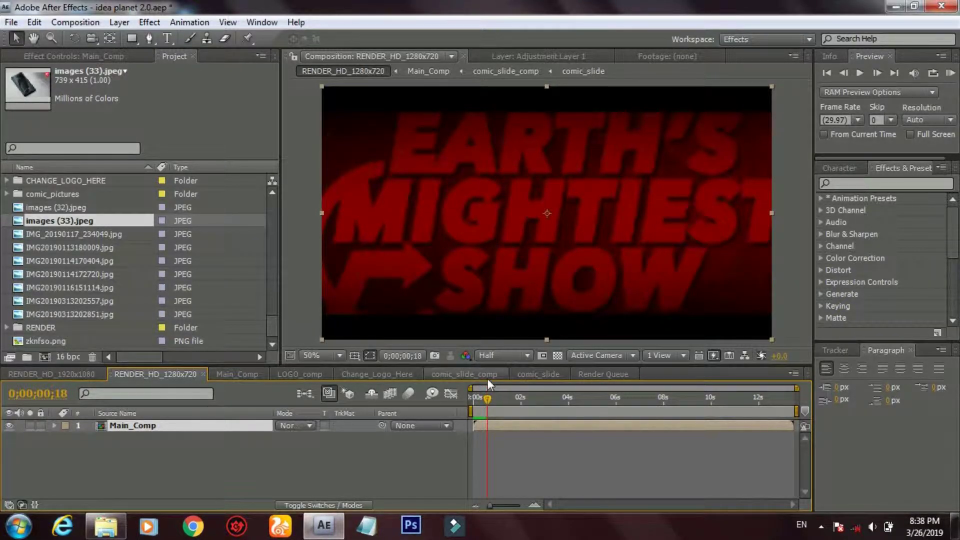
{"action": "left_click", "coordinate": [534, 376]}
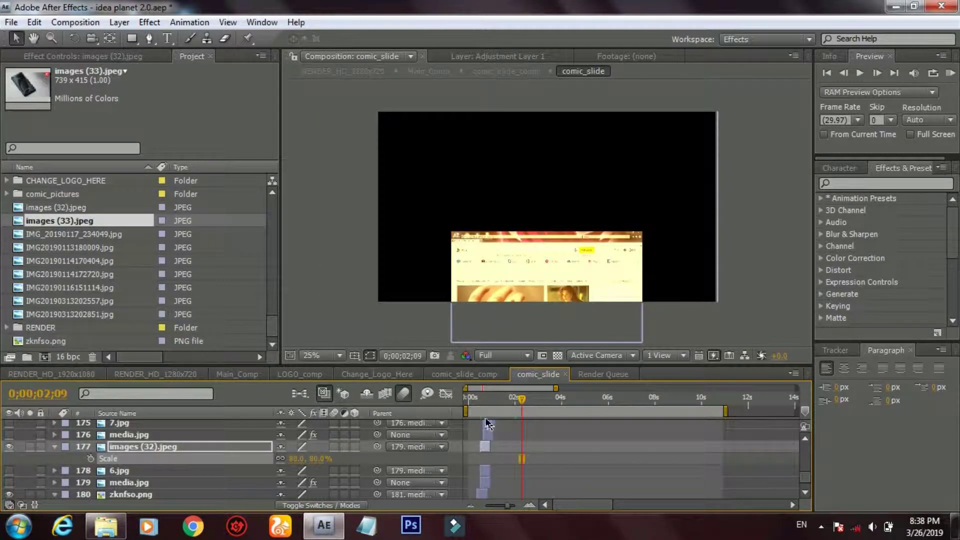
Step: At 0;00;00;17, shrink images (32).jpeg to about 69%, then view RENDER_HD_1280x720
{"action": "left_click", "coordinate": [481, 400]}
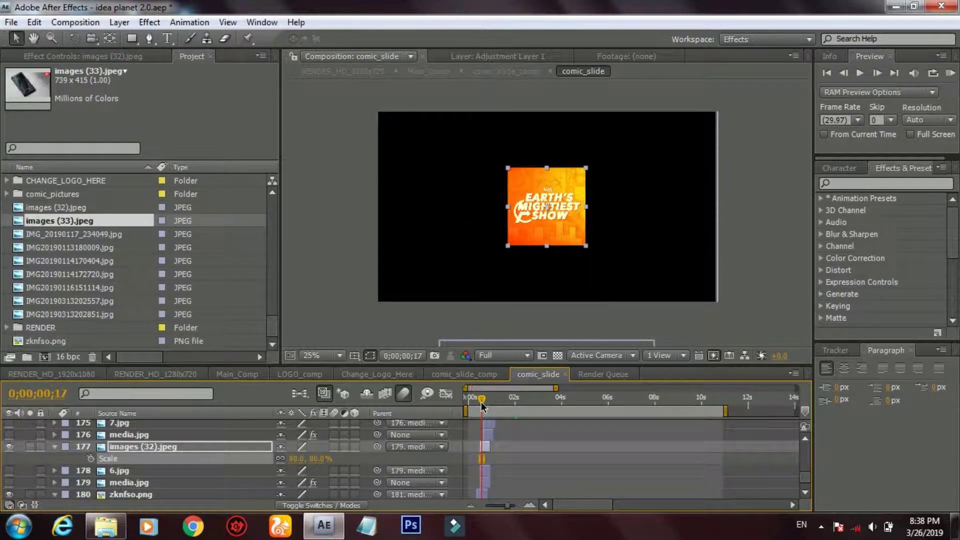
{"action": "left_click_drag", "start_coordinate": [296, 459], "coordinate": [292, 459]}
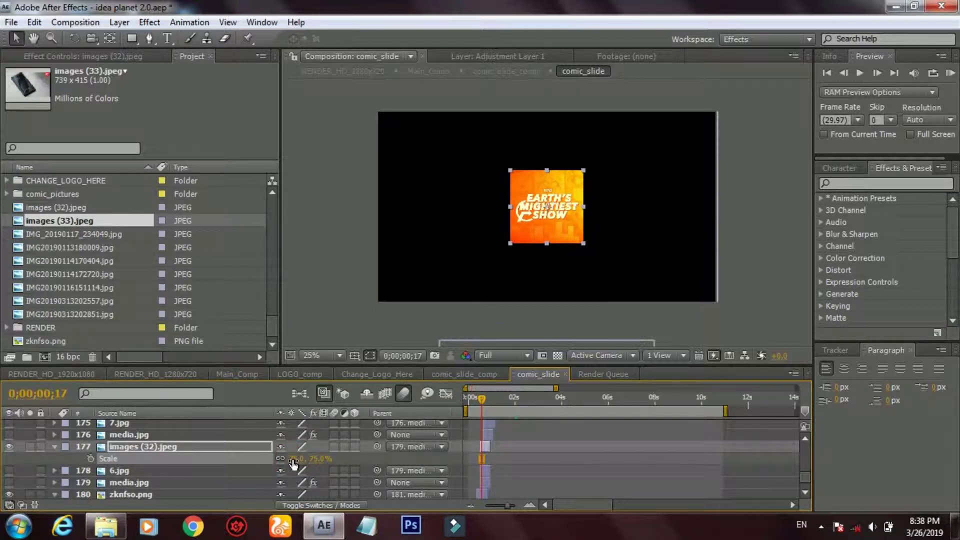
{"action": "left_click_drag", "start_coordinate": [293, 459], "coordinate": [290, 459]}
{"action": "left_click", "coordinate": [426, 376]}
{"action": "left_click", "coordinate": [187, 372]}
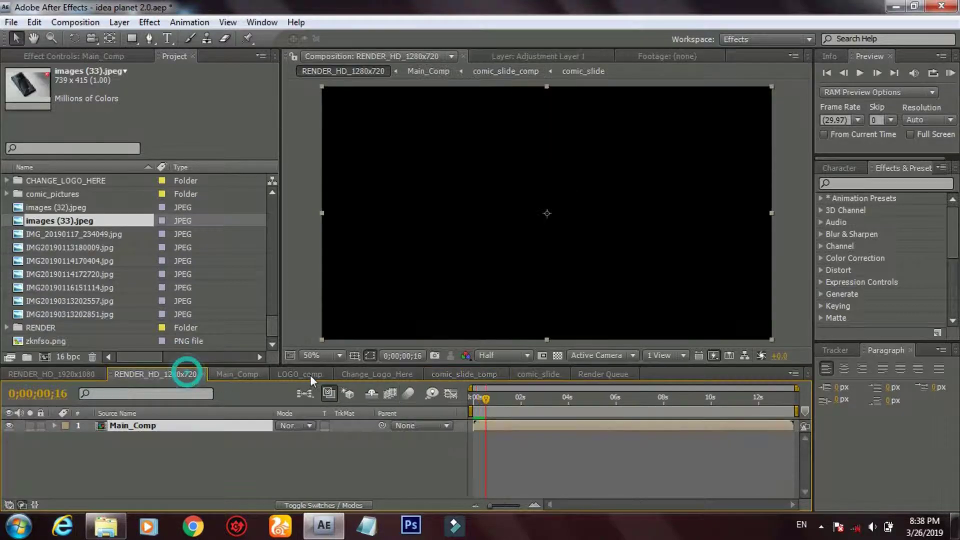
{"action": "left_click_drag", "start_coordinate": [486, 402], "coordinate": [488, 403]}
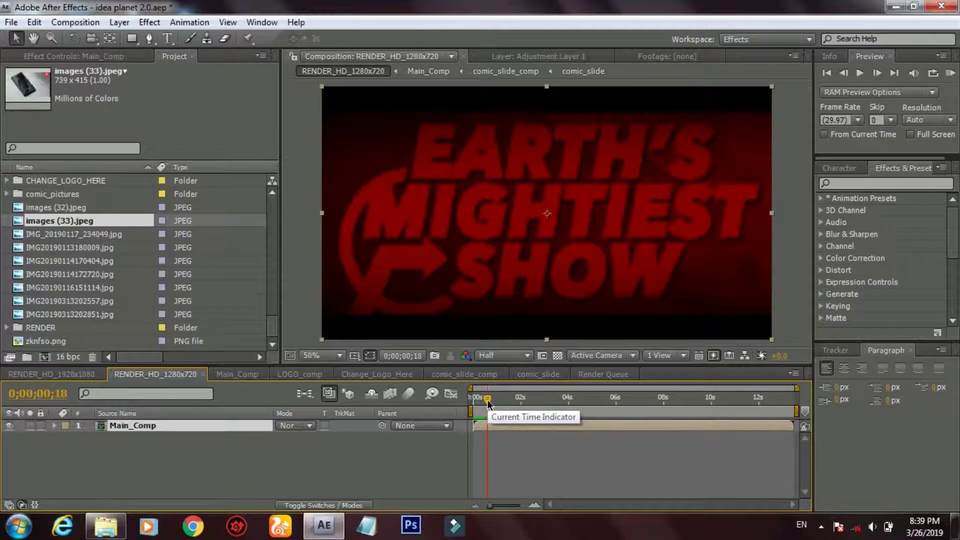
{"action": "left_click_drag", "start_coordinate": [487, 403], "coordinate": [493, 403]}
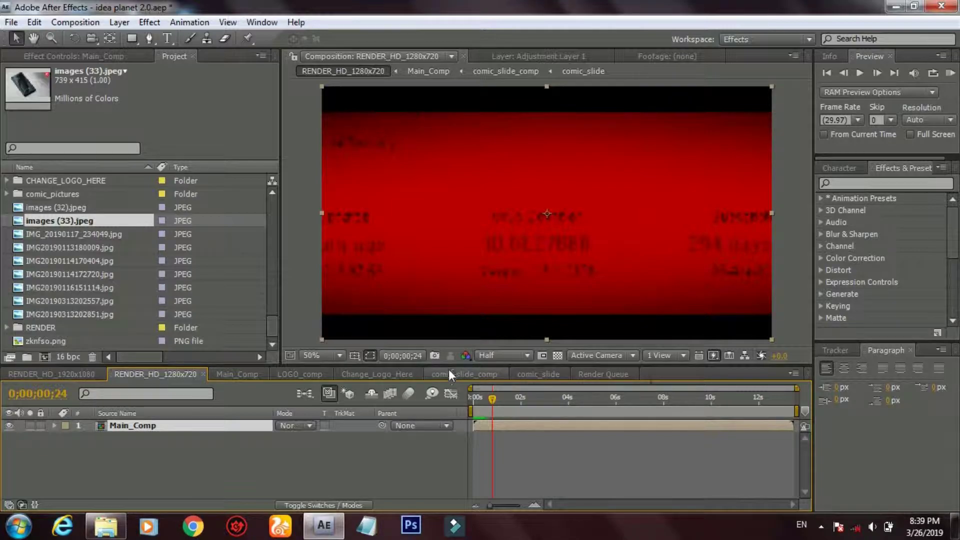
Step: Back in comic_slide, browse the project photos and drag Comp 1_1_00000_1.jpg toward the slide layers
{"action": "left_click", "coordinate": [520, 372]}
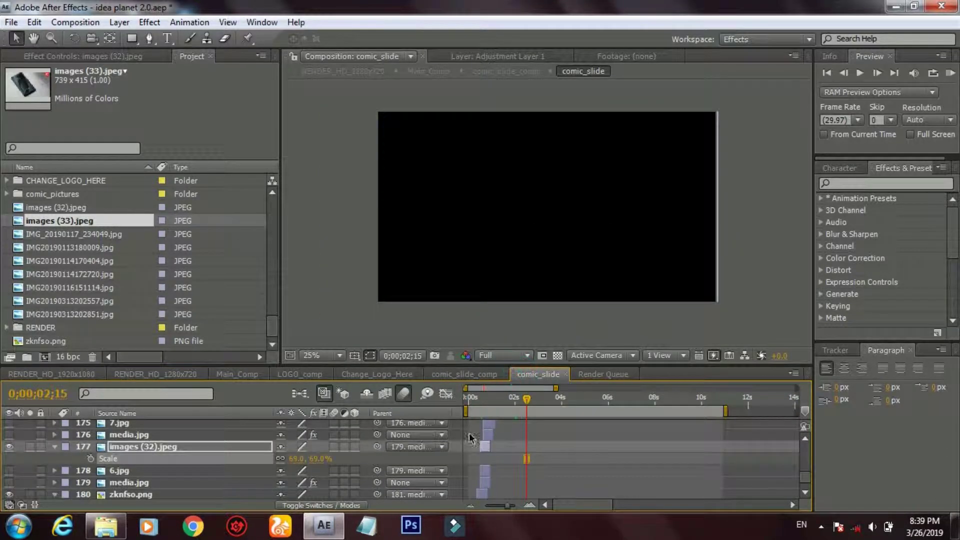
{"action": "left_click", "coordinate": [103, 235]}
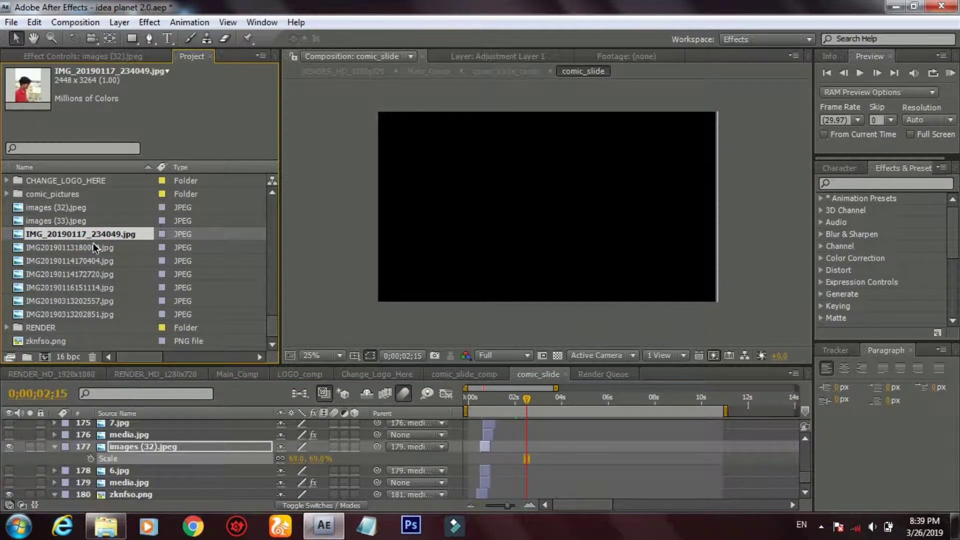
{"action": "left_click", "coordinate": [93, 243]}
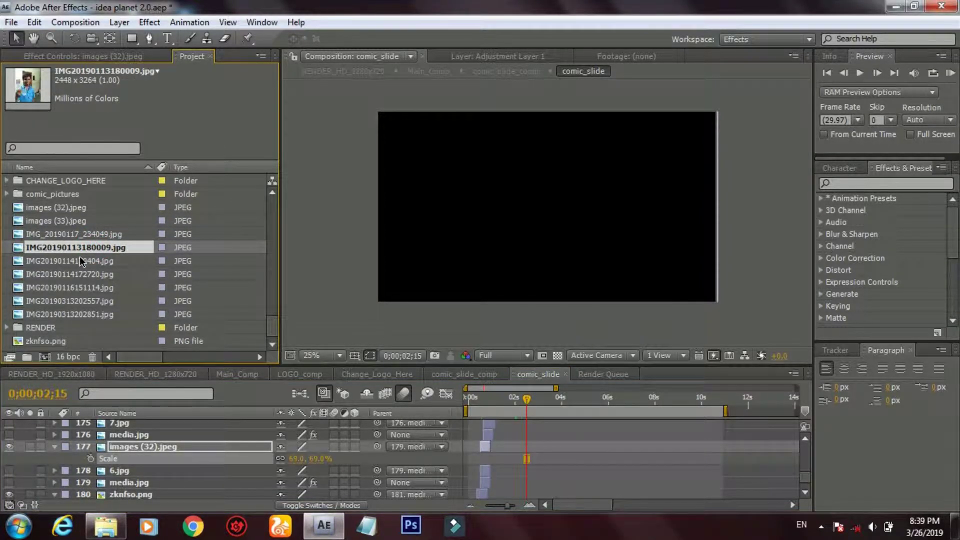
{"action": "left_click", "coordinate": [79, 260]}
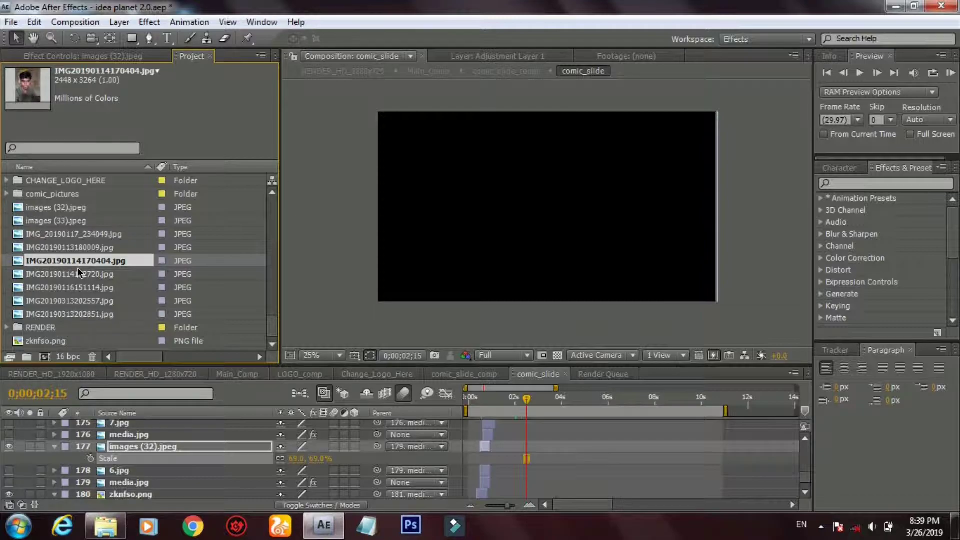
{"action": "left_click", "coordinate": [77, 273]}
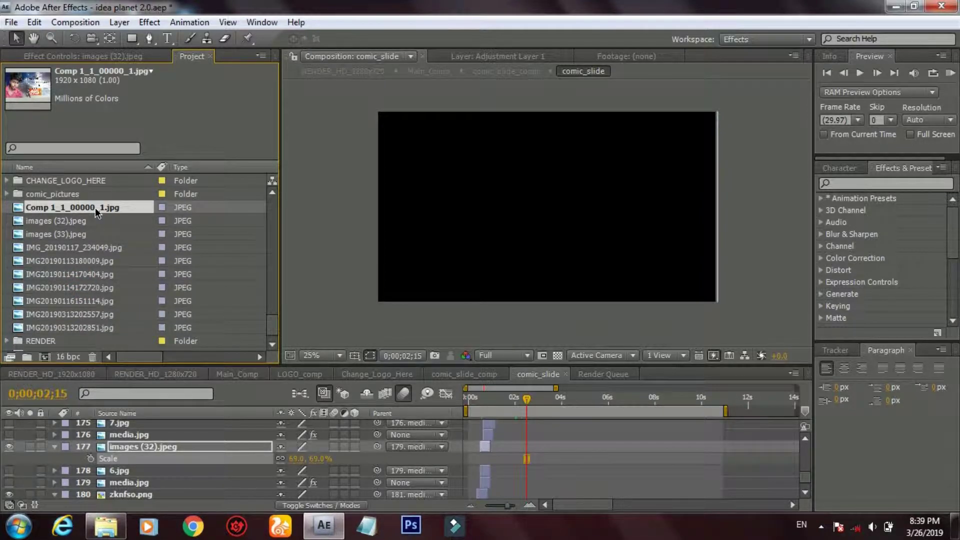
{"action": "left_click_drag", "start_coordinate": [95, 208], "coordinate": [137, 306]}
{"action": "left_click_drag", "start_coordinate": [315, 415], "coordinate": [473, 485]}
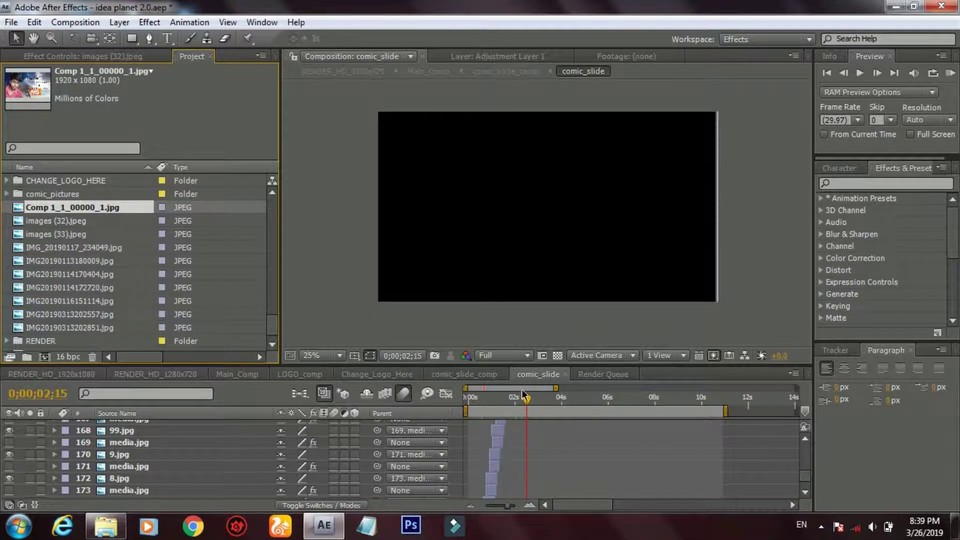
Step: At frame 24, add Comp 1_1_00000_1.jpg as a layer above 8.jpg
{"action": "left_click_drag", "start_coordinate": [525, 398], "coordinate": [487, 416]}
{"action": "left_click", "coordinate": [488, 478]}
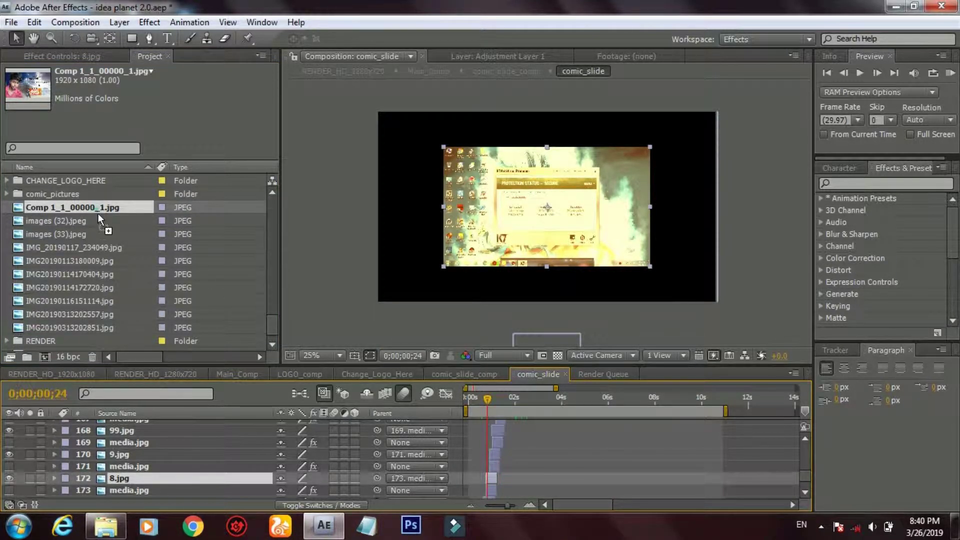
{"action": "left_click_drag", "start_coordinate": [98, 214], "coordinate": [125, 286]}
{"action": "left_click_drag", "start_coordinate": [159, 408], "coordinate": [170, 470]}
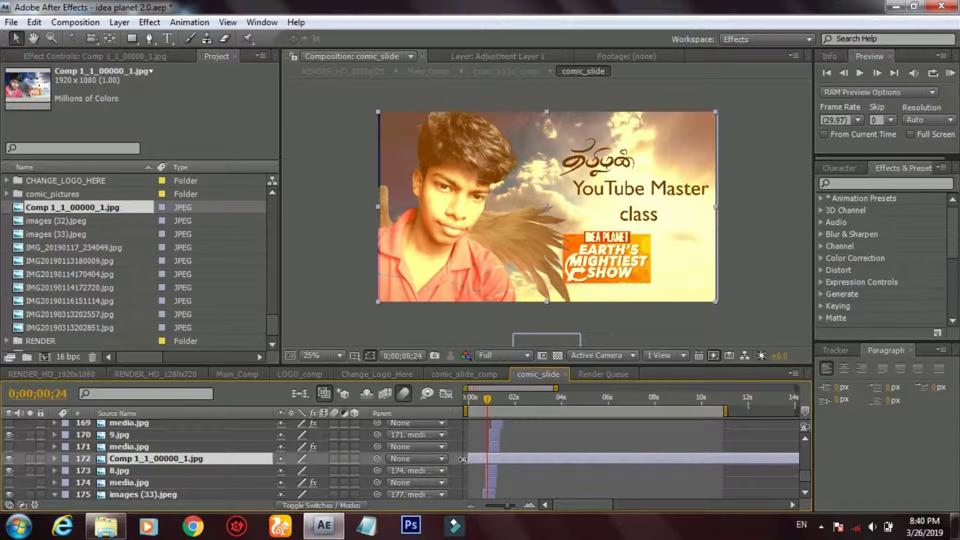
Step: Trim the new Comp 1_1_00000_1.jpg layer's in and out points to a short slide
{"action": "left_click_drag", "start_coordinate": [466, 458], "coordinate": [479, 459]}
{"action": "left_click_drag", "start_coordinate": [601, 502], "coordinate": [477, 458]}
{"action": "left_click_drag", "start_coordinate": [735, 504], "coordinate": [680, 504]}
{"action": "left_click_drag", "start_coordinate": [770, 458], "coordinate": [522, 458]}
{"action": "left_click_drag", "start_coordinate": [695, 502], "coordinate": [578, 509]}
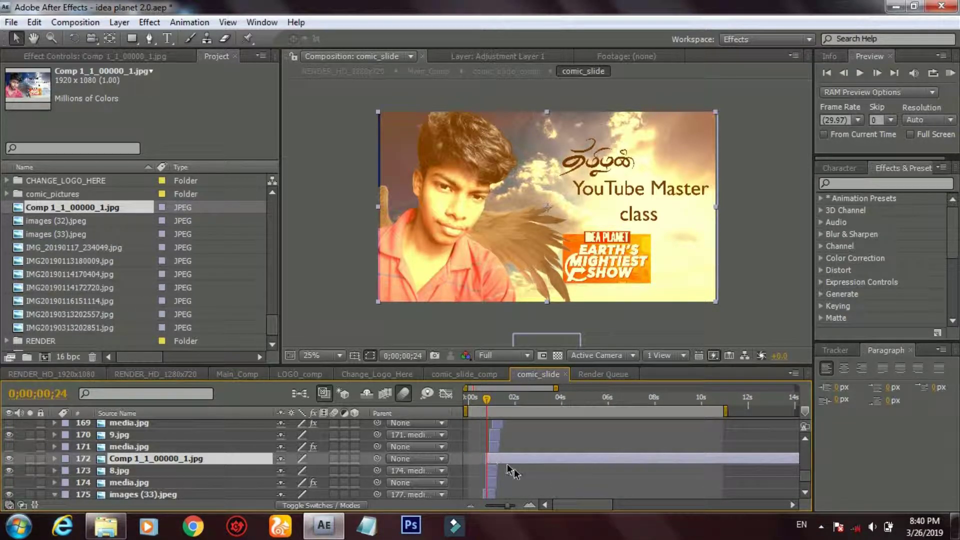
{"action": "left_click_drag", "start_coordinate": [563, 504], "coordinate": [672, 496]}
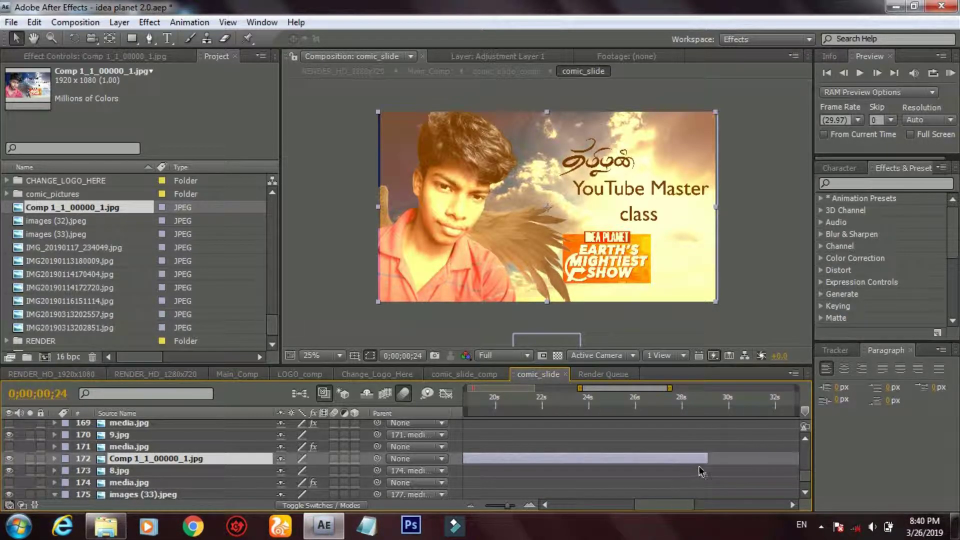
{"action": "left_click_drag", "start_coordinate": [706, 458], "coordinate": [466, 458]}
{"action": "left_click_drag", "start_coordinate": [638, 503], "coordinate": [600, 503]}
{"action": "left_click_drag", "start_coordinate": [635, 459], "coordinate": [483, 459]}
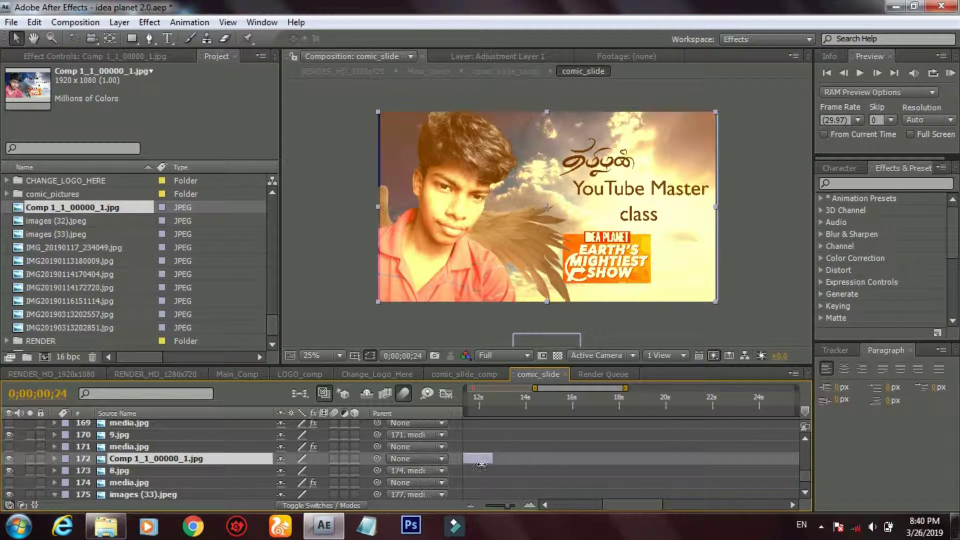
{"action": "left_click", "coordinate": [614, 505]}
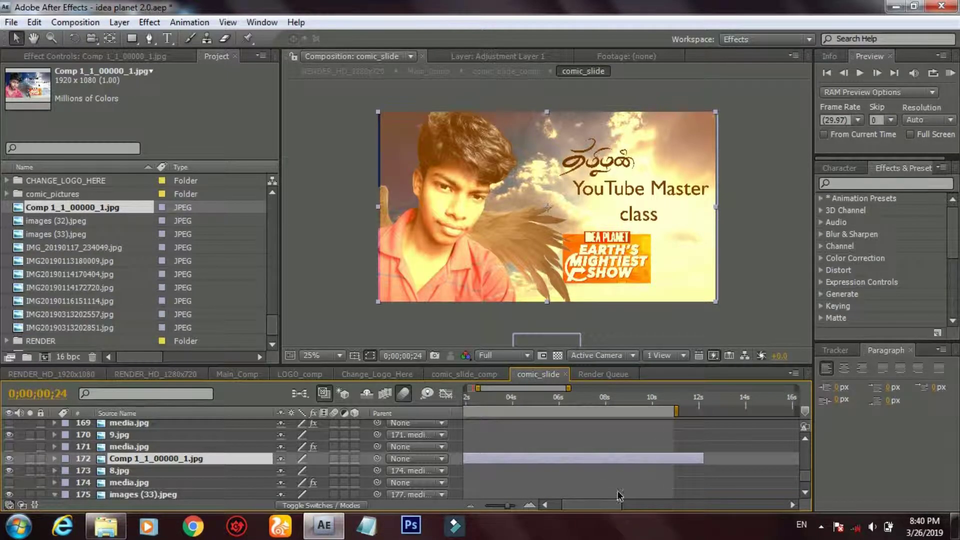
{"action": "left_click_drag", "start_coordinate": [702, 458], "coordinate": [465, 458]}
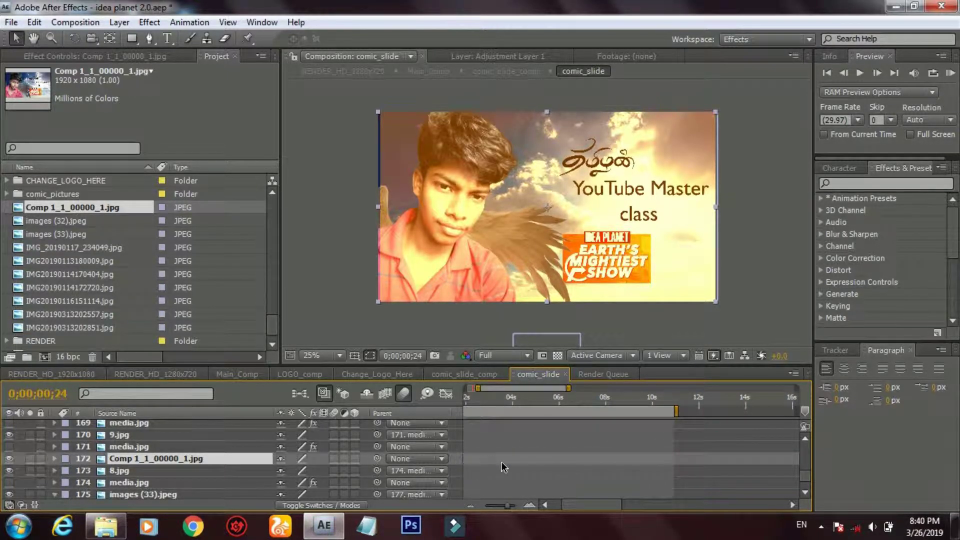
{"action": "left_click_drag", "start_coordinate": [585, 504], "coordinate": [543, 506]}
{"action": "left_click_drag", "start_coordinate": [507, 459], "coordinate": [495, 460]}
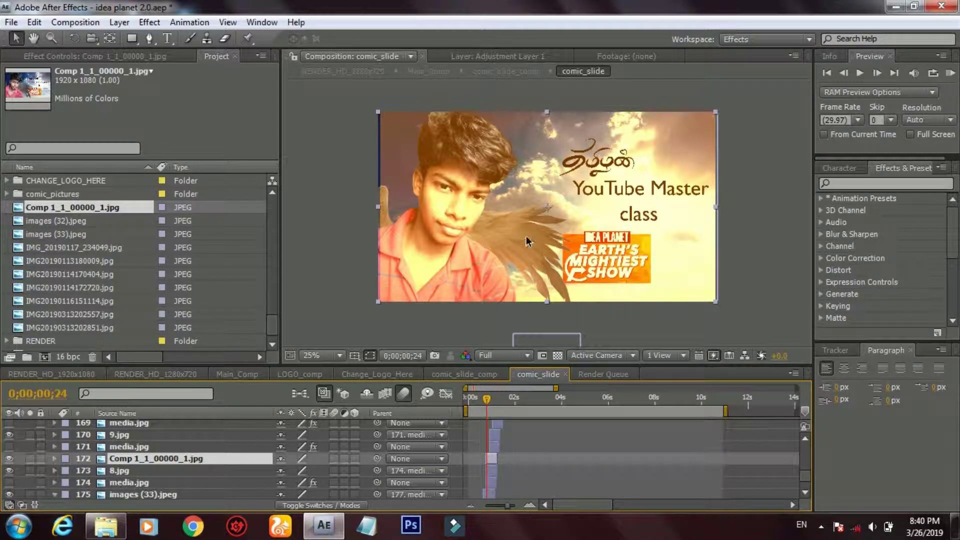
Step: Scale Comp 1_1_00000_1.jpg to 42%, hide 8.jpg, and preview the next frames
{"action": "key", "text": "s"}
{"action": "left_click_drag", "start_coordinate": [301, 475], "coordinate": [268, 478]}
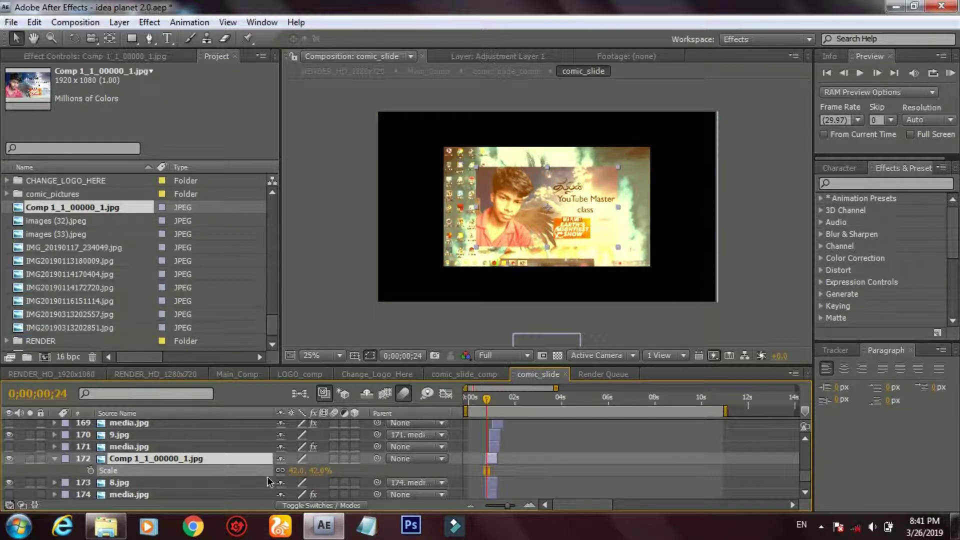
{"action": "key", "text": "Return"}
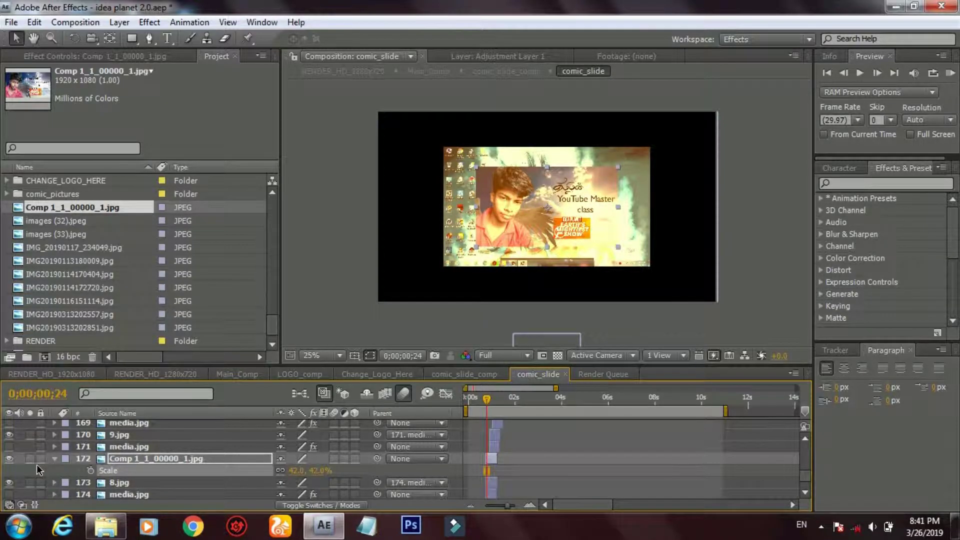
{"action": "left_click", "coordinate": [9, 482]}
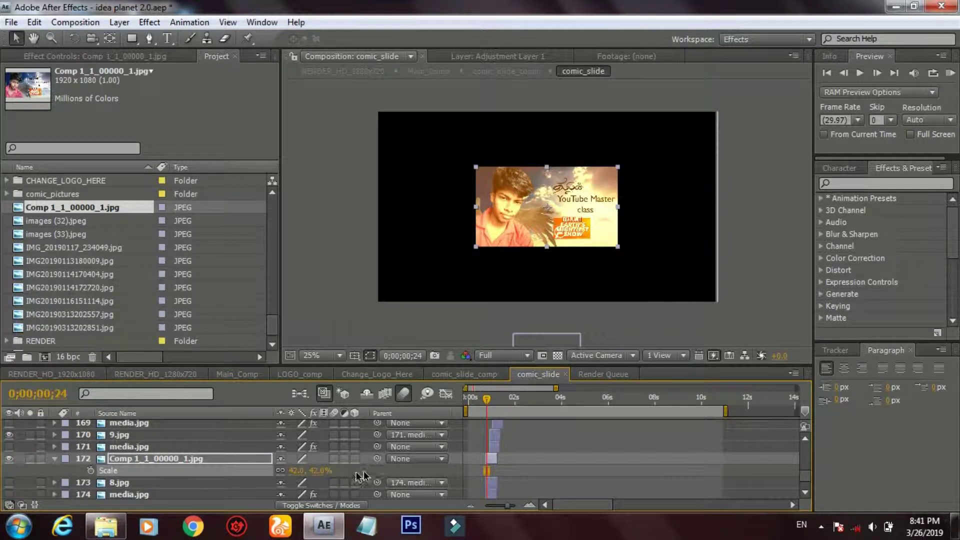
{"action": "left_click_drag", "start_coordinate": [487, 401], "coordinate": [490, 403]}
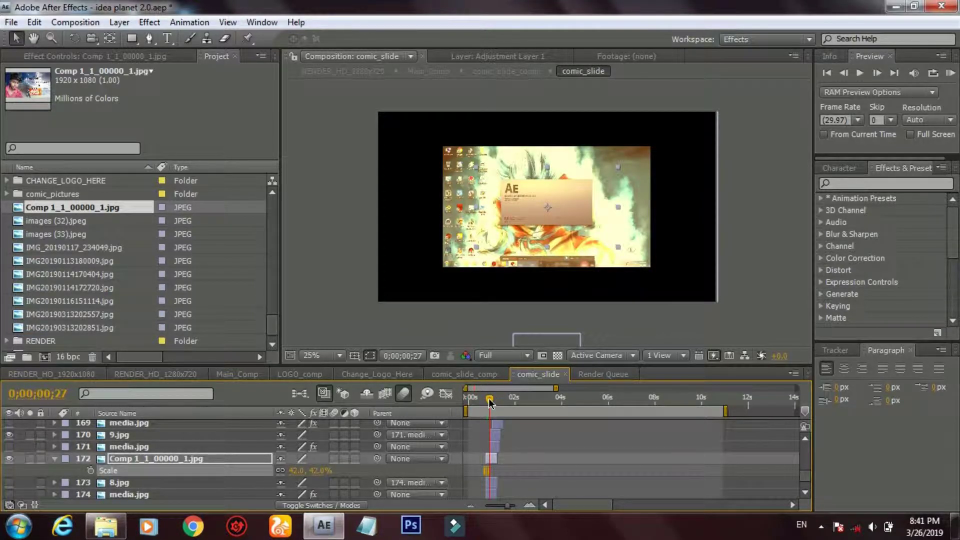
Step: Preview the imported photos and add IMG20190313202557.jpg to comic_slide as a layer
{"action": "left_click", "coordinate": [67, 222]}
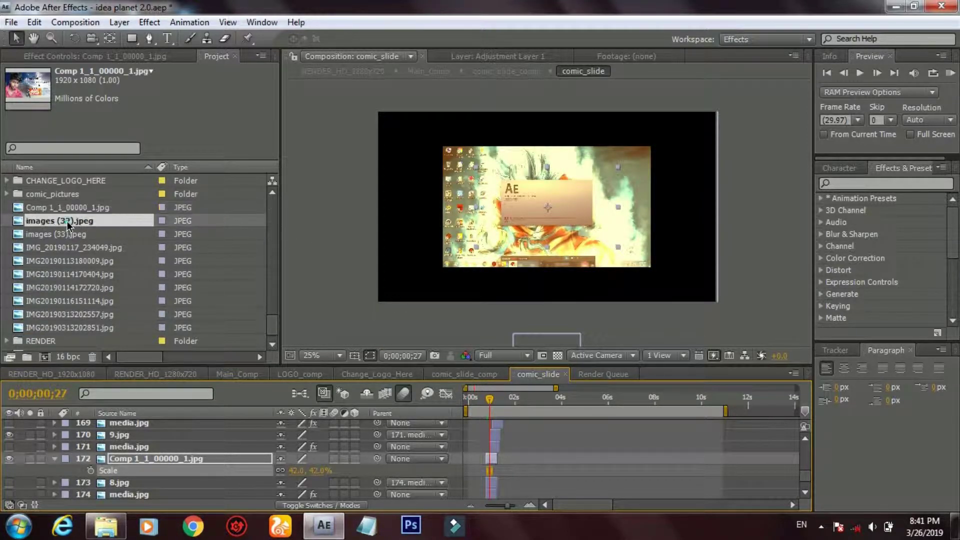
{"action": "left_click", "coordinate": [67, 234]}
{"action": "left_click", "coordinate": [76, 249]}
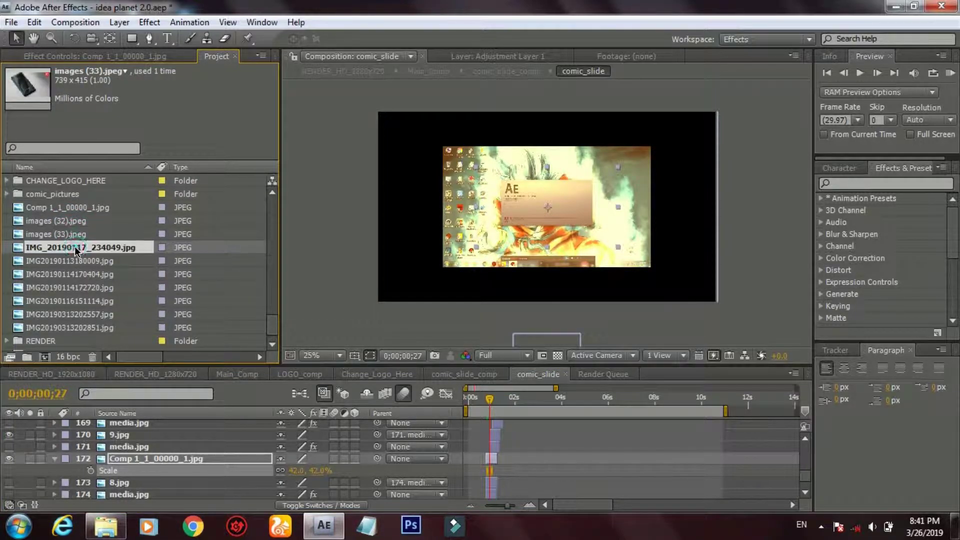
{"action": "left_click", "coordinate": [81, 260]}
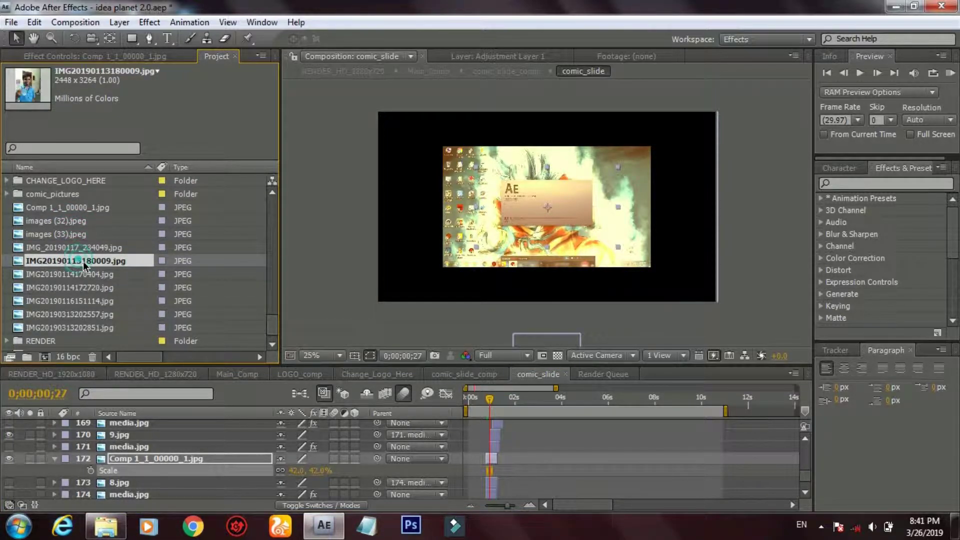
{"action": "left_click", "coordinate": [83, 270]}
{"action": "left_click", "coordinate": [89, 287]}
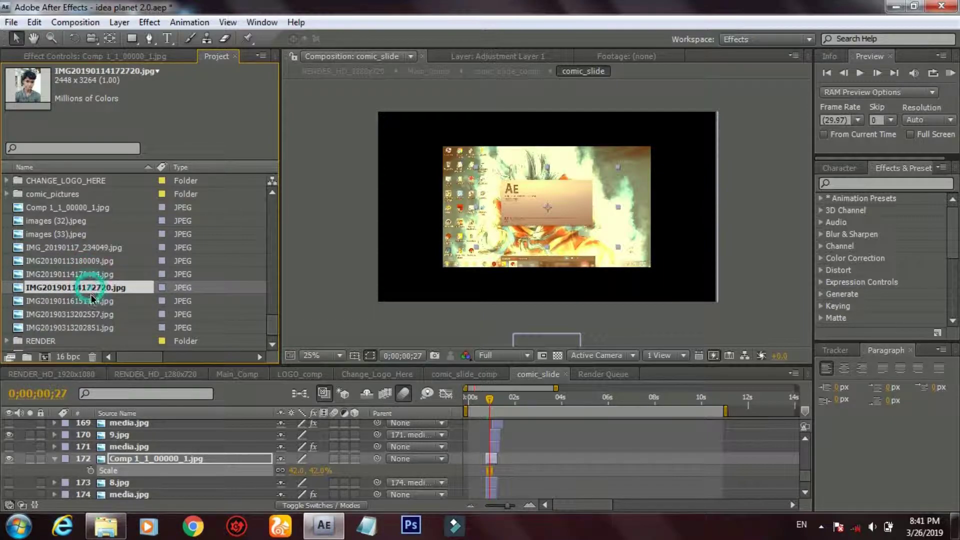
{"action": "left_click", "coordinate": [89, 301]}
{"action": "left_click", "coordinate": [91, 312]}
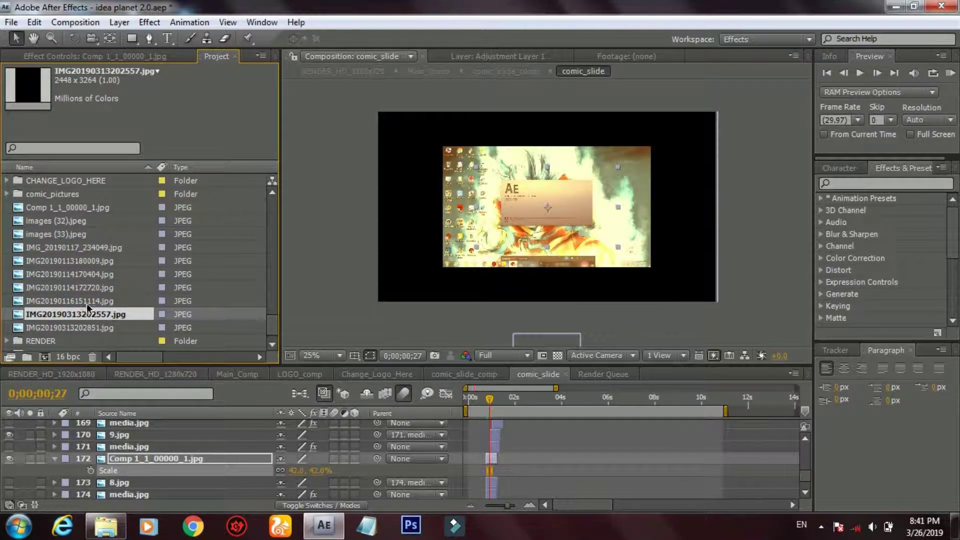
{"action": "left_click", "coordinate": [85, 299]}
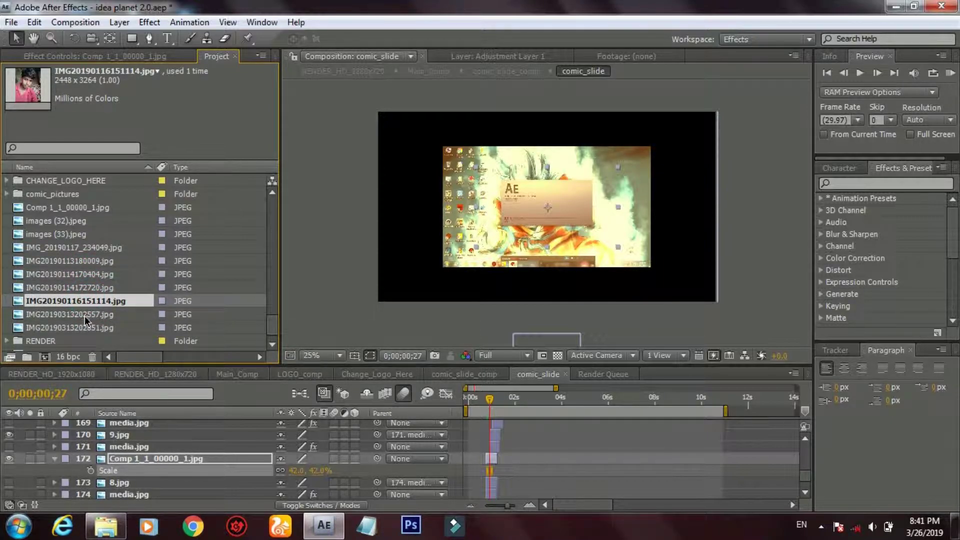
{"action": "left_click", "coordinate": [85, 317]}
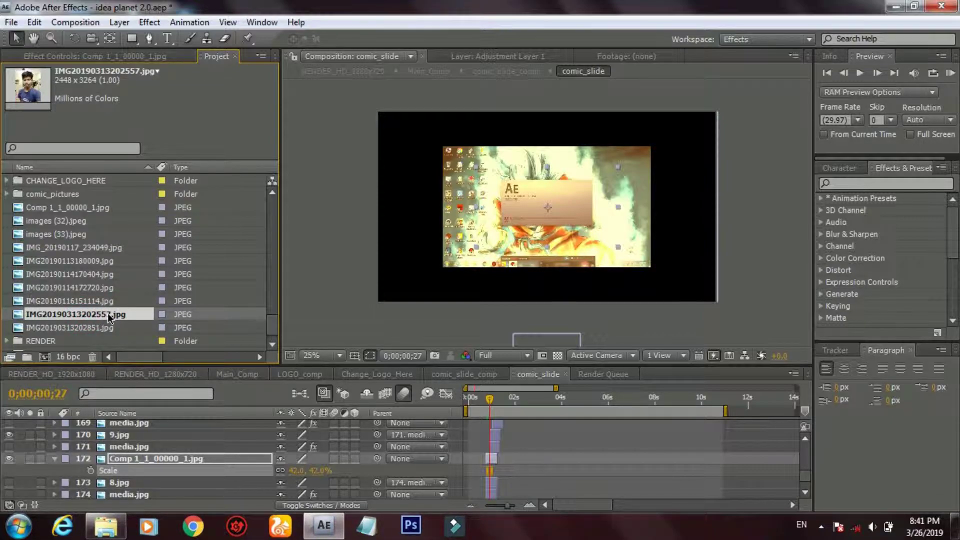
{"action": "left_click_drag", "start_coordinate": [109, 318], "coordinate": [490, 466]}
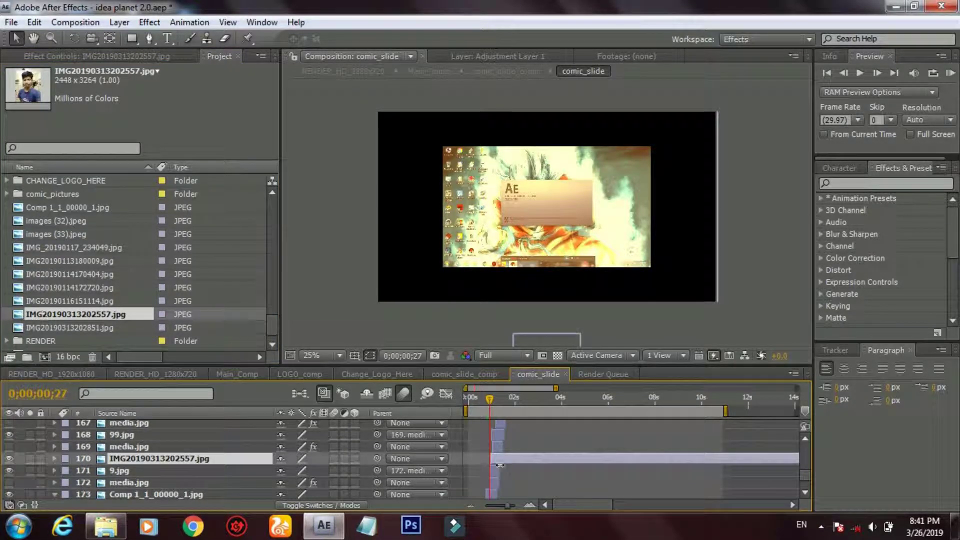
Step: Trim the IMG20190313202557.jpg layer's out point to shorten its duration
{"action": "left_click_drag", "start_coordinate": [491, 458], "coordinate": [490, 461]}
{"action": "left_click_drag", "start_coordinate": [572, 500], "coordinate": [764, 521]}
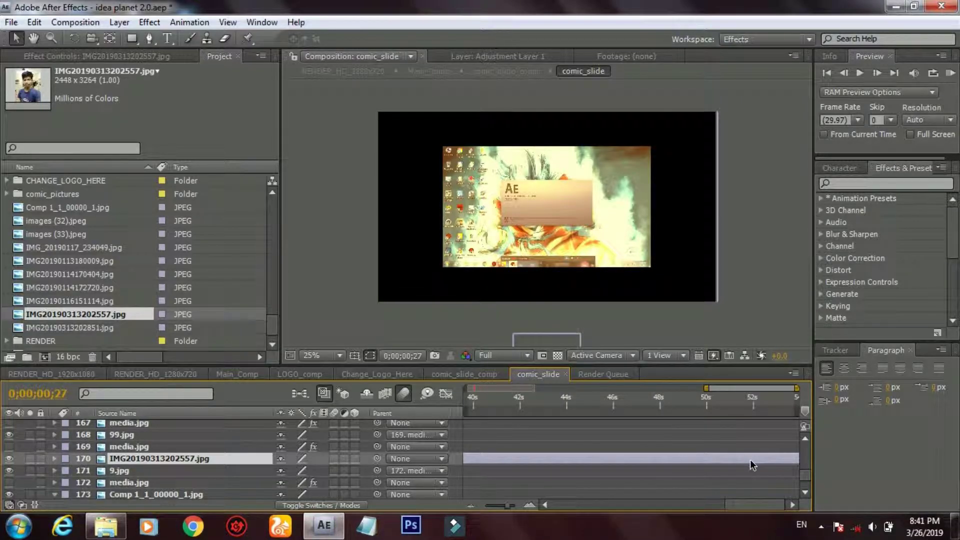
{"action": "left_click_drag", "start_coordinate": [742, 460], "coordinate": [667, 462]}
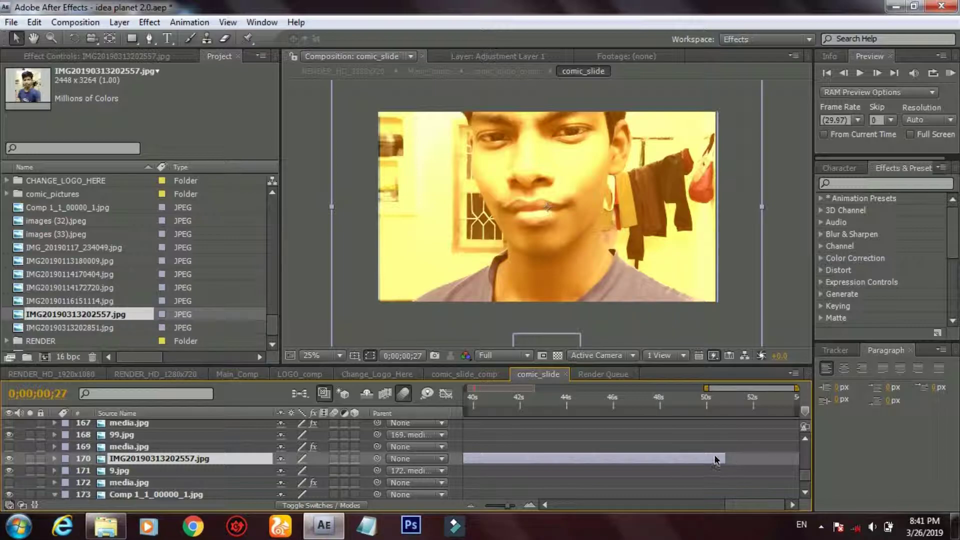
{"action": "left_click_drag", "start_coordinate": [726, 460], "coordinate": [489, 460]}
{"action": "left_click_drag", "start_coordinate": [740, 506], "coordinate": [687, 506]}
{"action": "left_click_drag", "start_coordinate": [771, 458], "coordinate": [489, 474]}
{"action": "left_click_drag", "start_coordinate": [715, 505], "coordinate": [659, 503]}
{"action": "left_click_drag", "start_coordinate": [770, 458], "coordinate": [464, 460]}
{"action": "left_click_drag", "start_coordinate": [644, 503], "coordinate": [613, 506]}
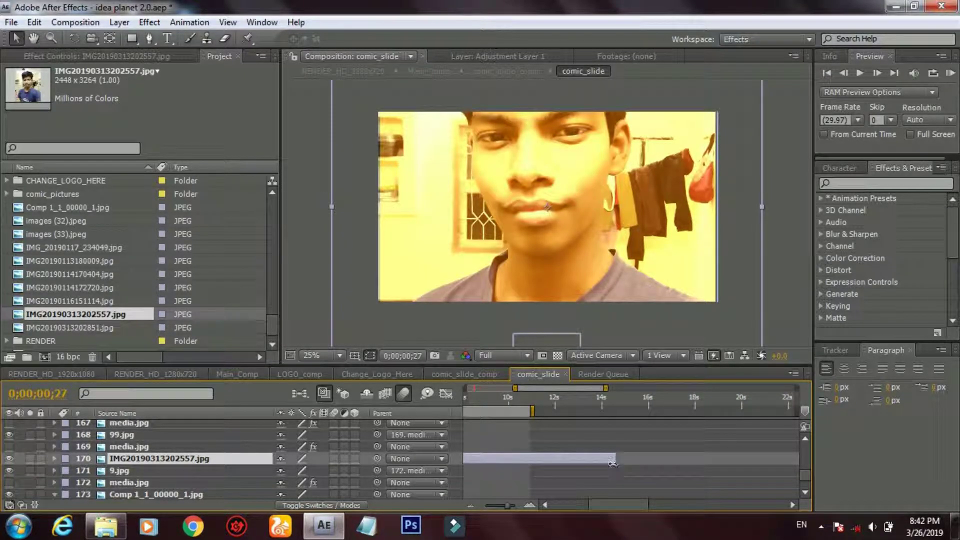
{"action": "left_click_drag", "start_coordinate": [616, 458], "coordinate": [476, 459]}
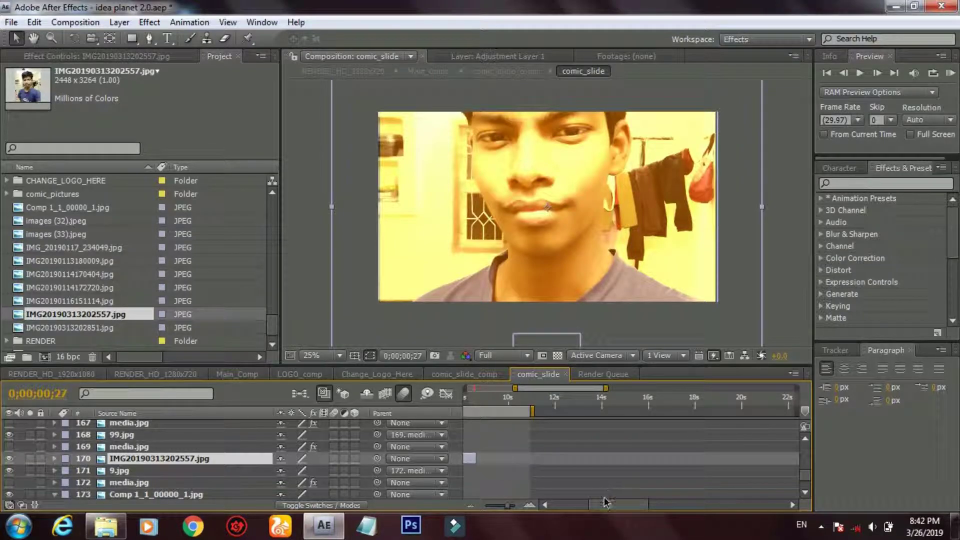
{"action": "left_click_drag", "start_coordinate": [606, 505], "coordinate": [563, 514]}
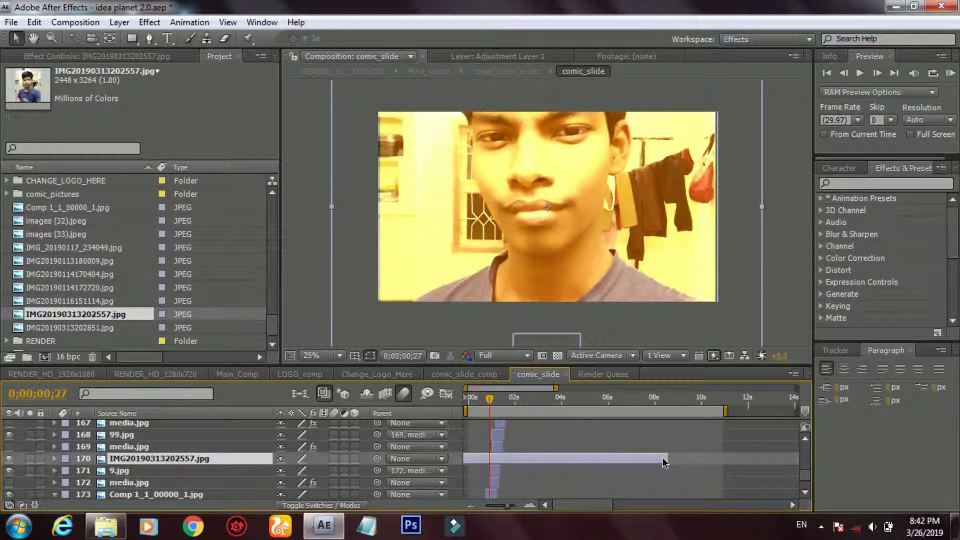
{"action": "left_click_drag", "start_coordinate": [668, 460], "coordinate": [574, 455]}
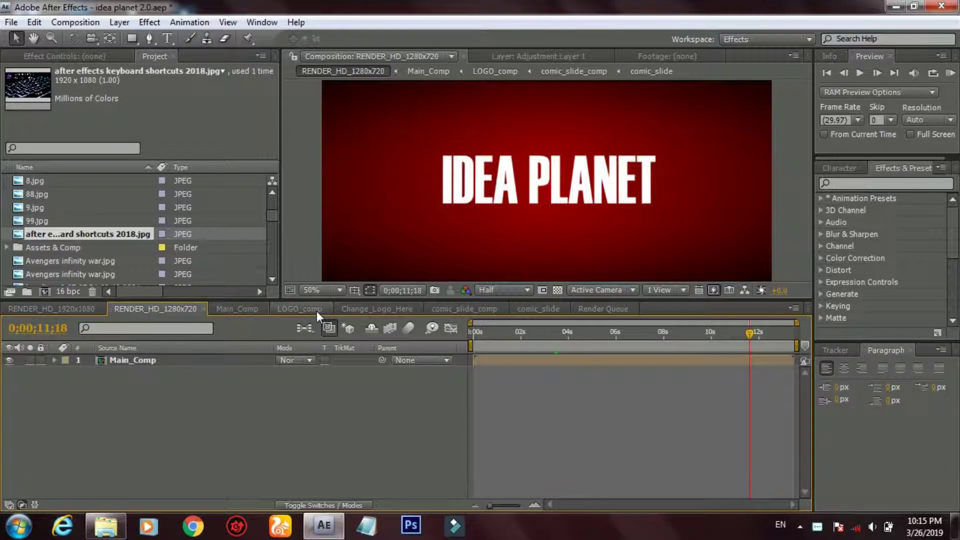
Step: Open LOGO_comp, then Change_Logo_Here, and place the cursor in the IDEA PLANET text
{"action": "left_click", "coordinate": [316, 311]}
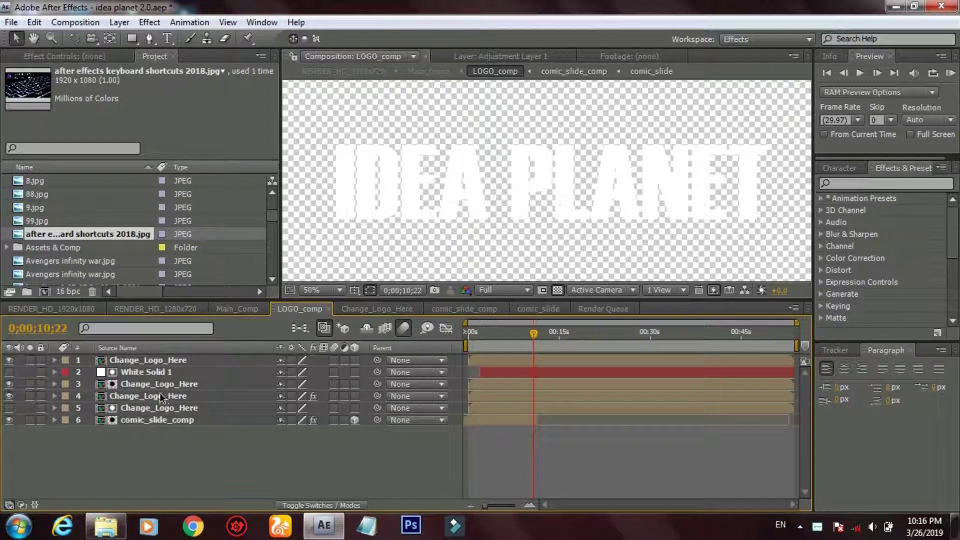
{"action": "double_click", "coordinate": [153, 361]}
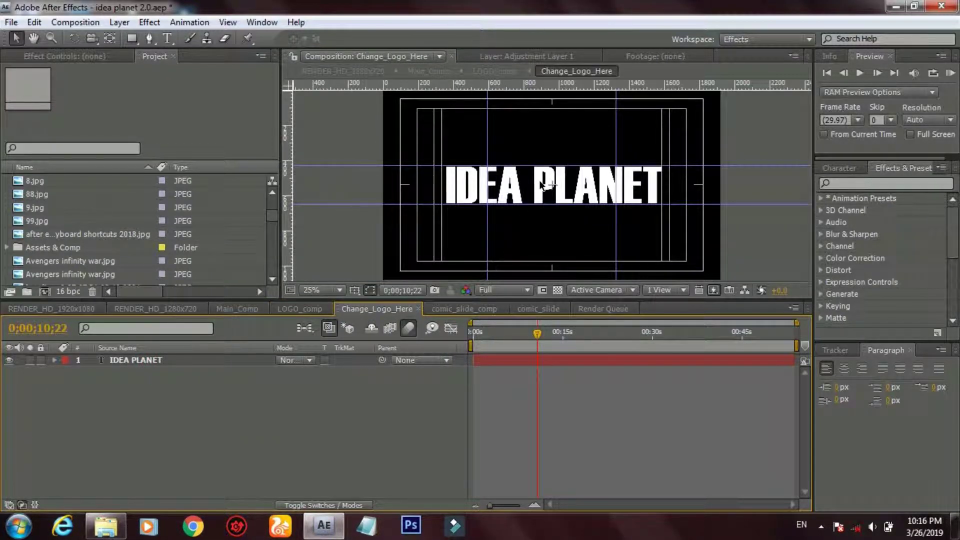
{"action": "double_click", "coordinate": [542, 185]}
{"action": "left_click", "coordinate": [574, 187]}
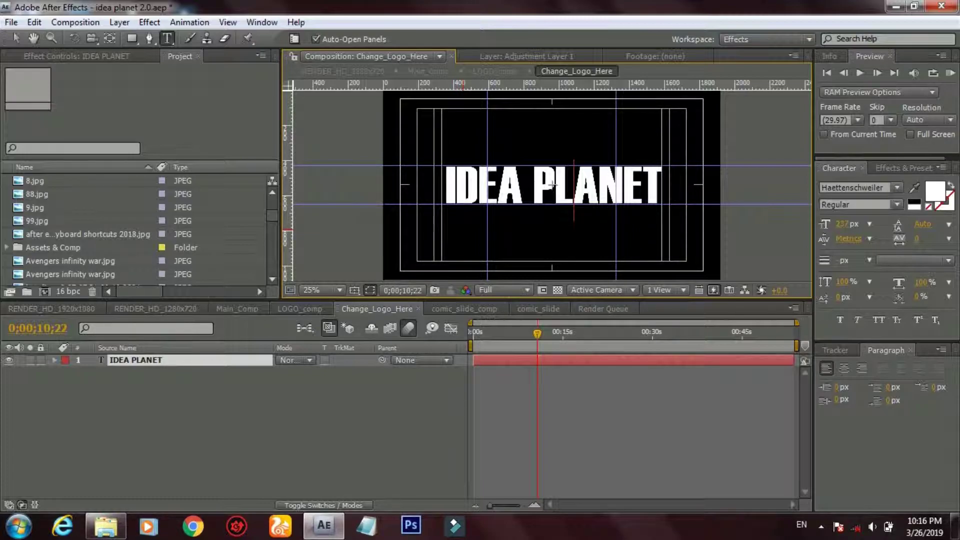
Step: Step through LOGO_comp, comic_slide_comp and comic_slide, ending on RENDER_HD_1280x720
{"action": "left_click", "coordinate": [318, 309]}
{"action": "left_click", "coordinate": [431, 310]}
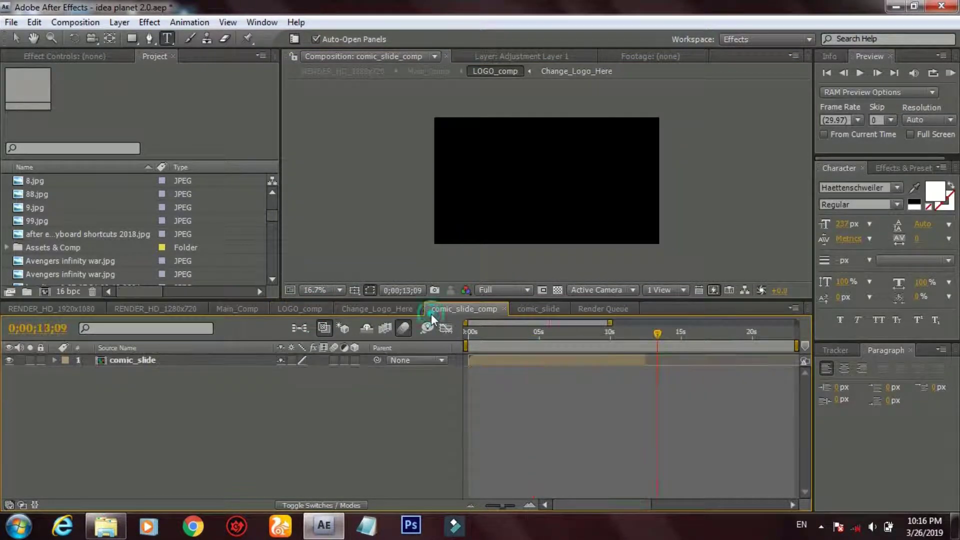
{"action": "left_click", "coordinate": [523, 310]}
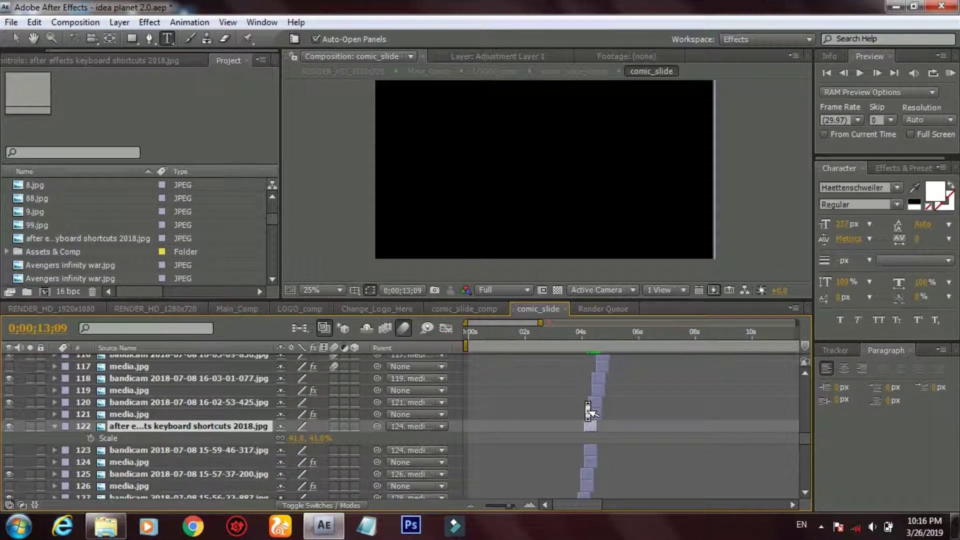
{"action": "scroll", "coordinate": [584, 400], "scroll_direction": "down", "scroll_amount": 4}
{"action": "scroll", "coordinate": [587, 403], "scroll_direction": "up", "scroll_amount": 4}
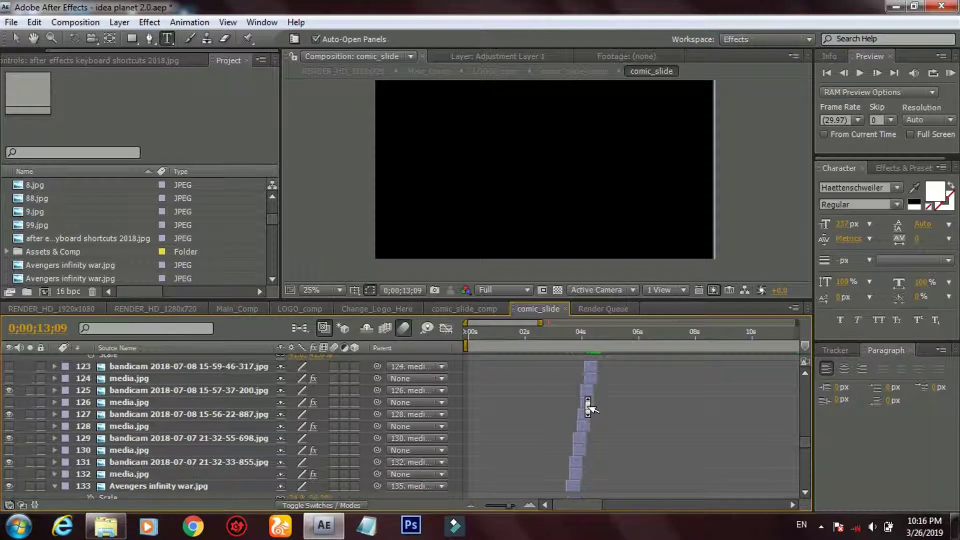
{"action": "left_click", "coordinate": [181, 311]}
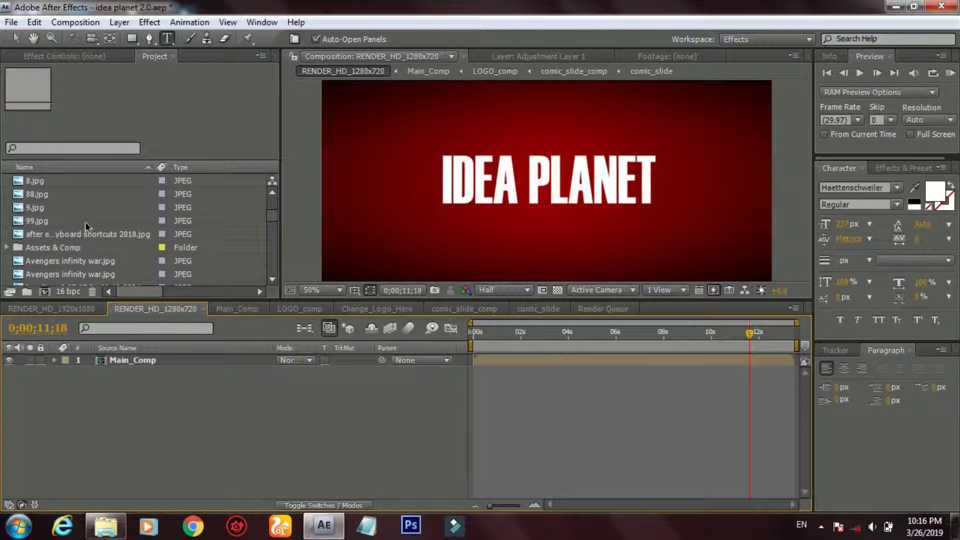
Step: Add RENDER_HD_1280x720 to the Render Queue and uncheck the comic_slide item
{"action": "left_click", "coordinate": [81, 24]}
{"action": "mouse_move", "coordinate": [138, 193]}
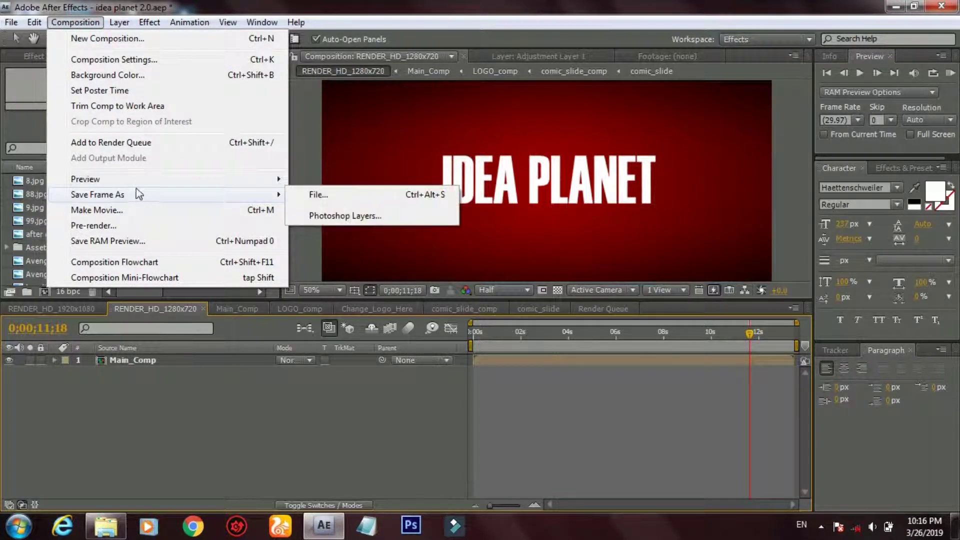
{"action": "left_click", "coordinate": [141, 144]}
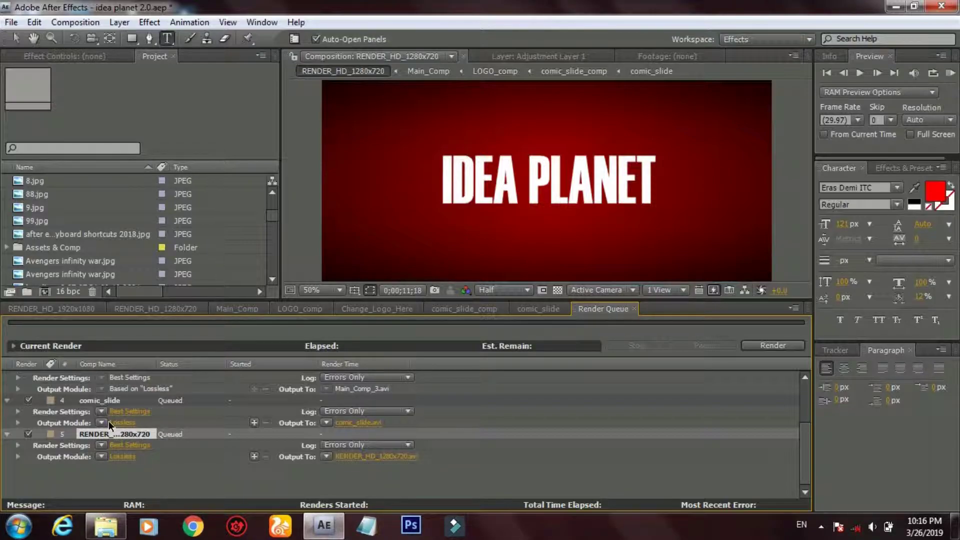
{"action": "left_click", "coordinate": [28, 400]}
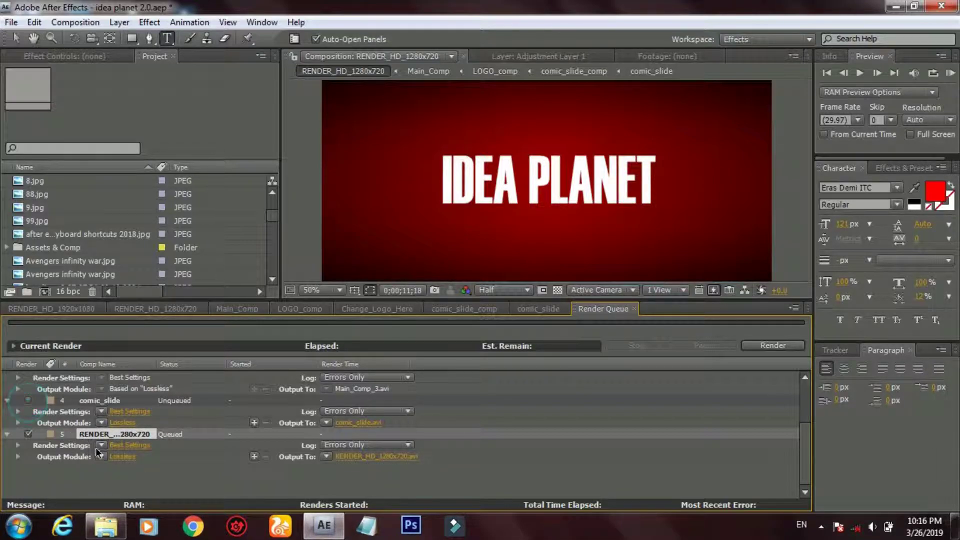
Step: Confirm Video For Windows as the output format for RENDER_HD_1280x720
{"action": "left_click", "coordinate": [123, 456]}
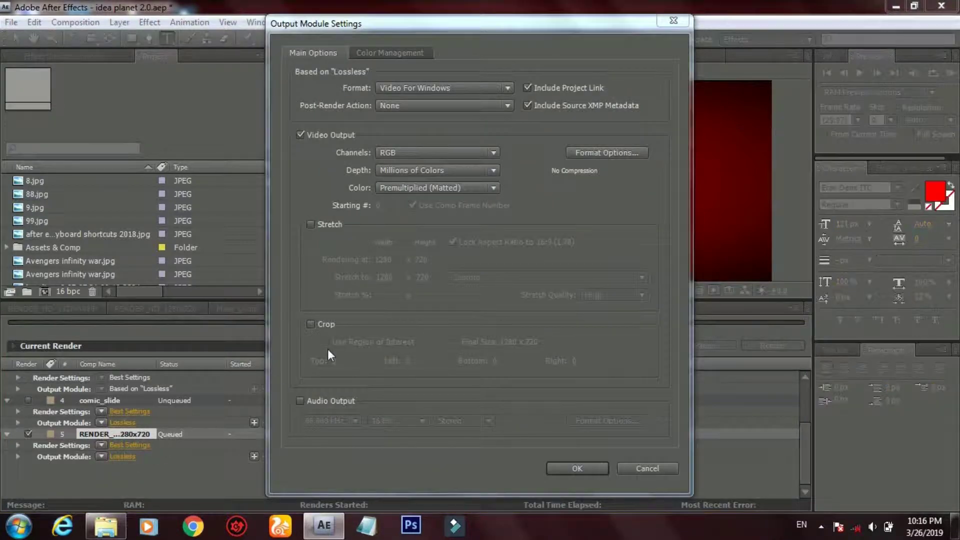
{"action": "left_click", "coordinate": [486, 89]}
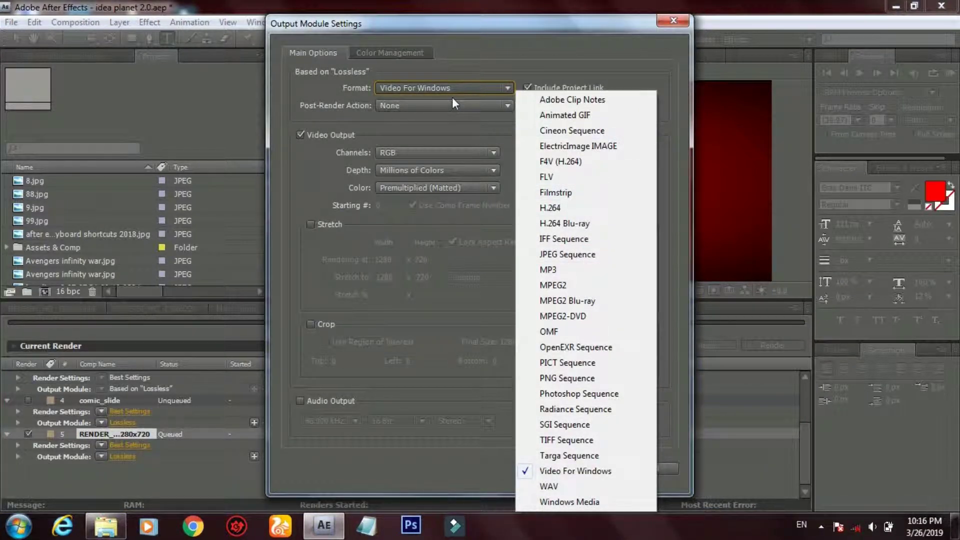
{"action": "left_click", "coordinate": [452, 69]}
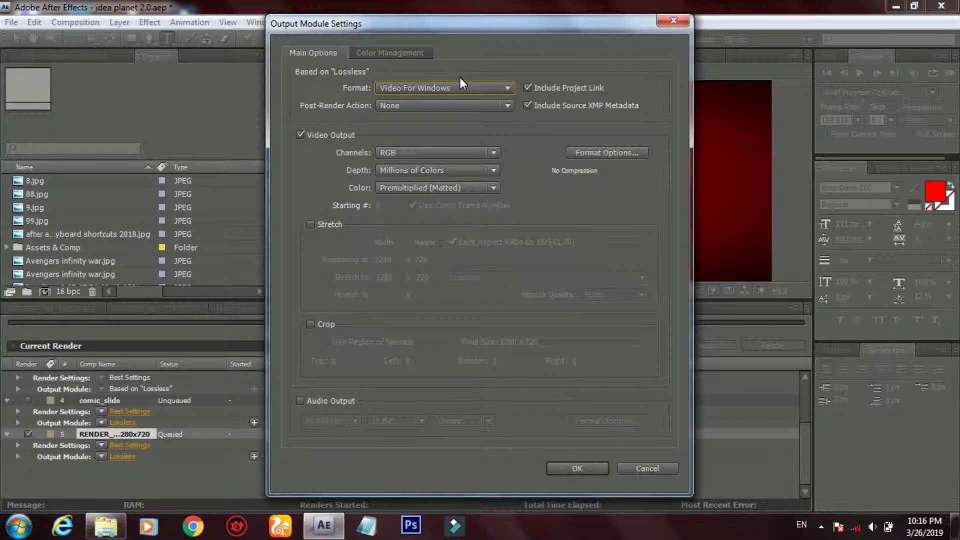
{"action": "left_click", "coordinate": [578, 468]}
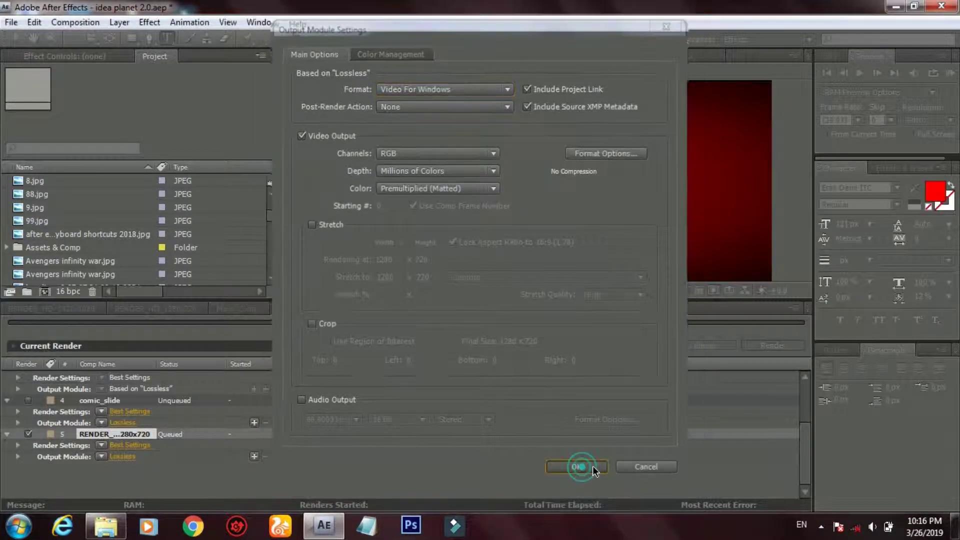
Step: Render the queued RENDER_HD_1280x720 composition out to RENDER_HD_1280x720.avi
{"action": "left_click", "coordinate": [764, 348]}
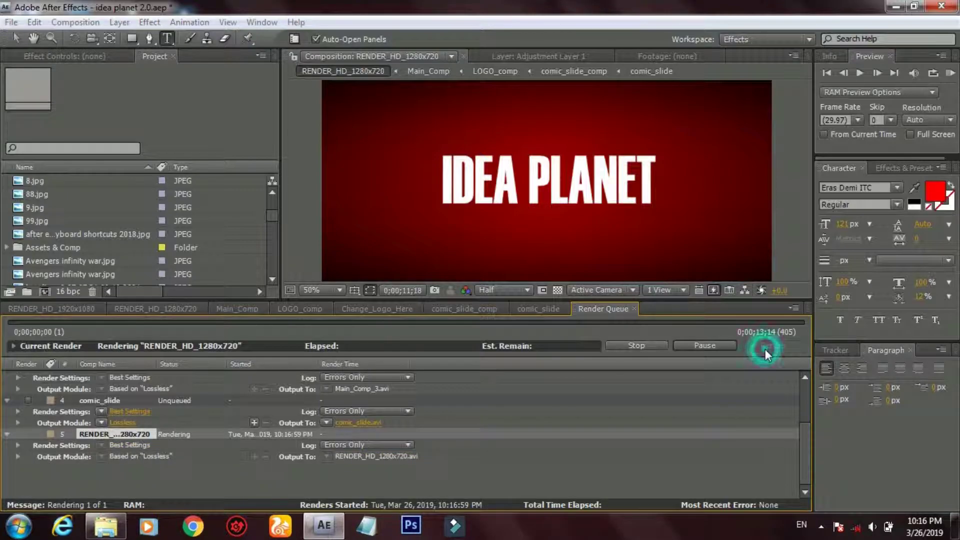